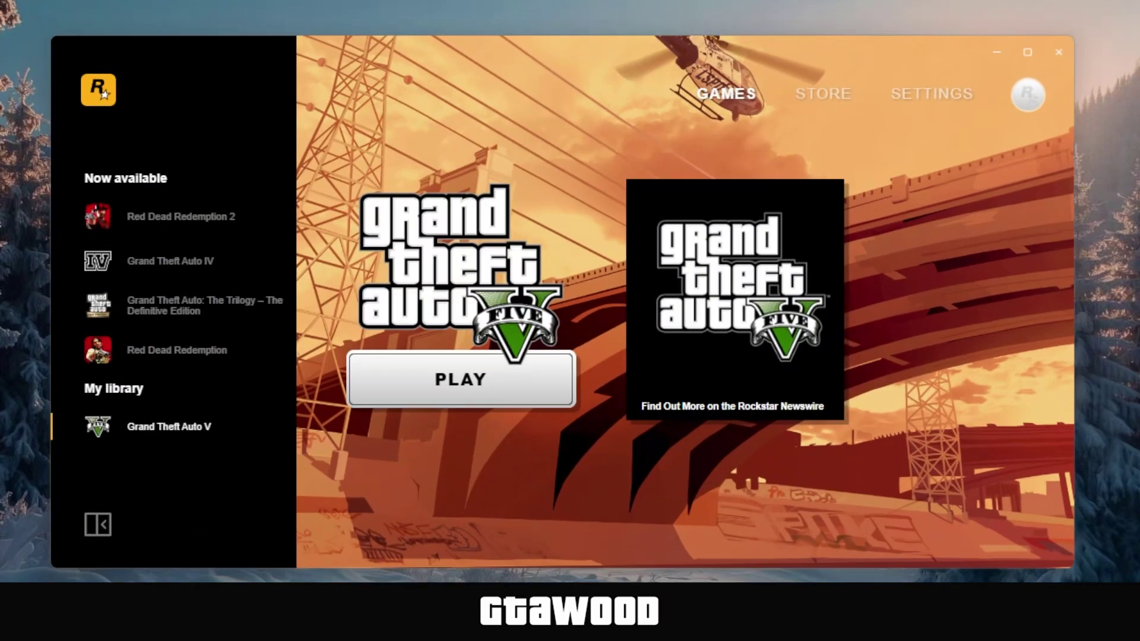
# Open Grand Theft Auto V's launcher settings and scroll down to Verify game file integrity
pyautogui.click(924, 98)
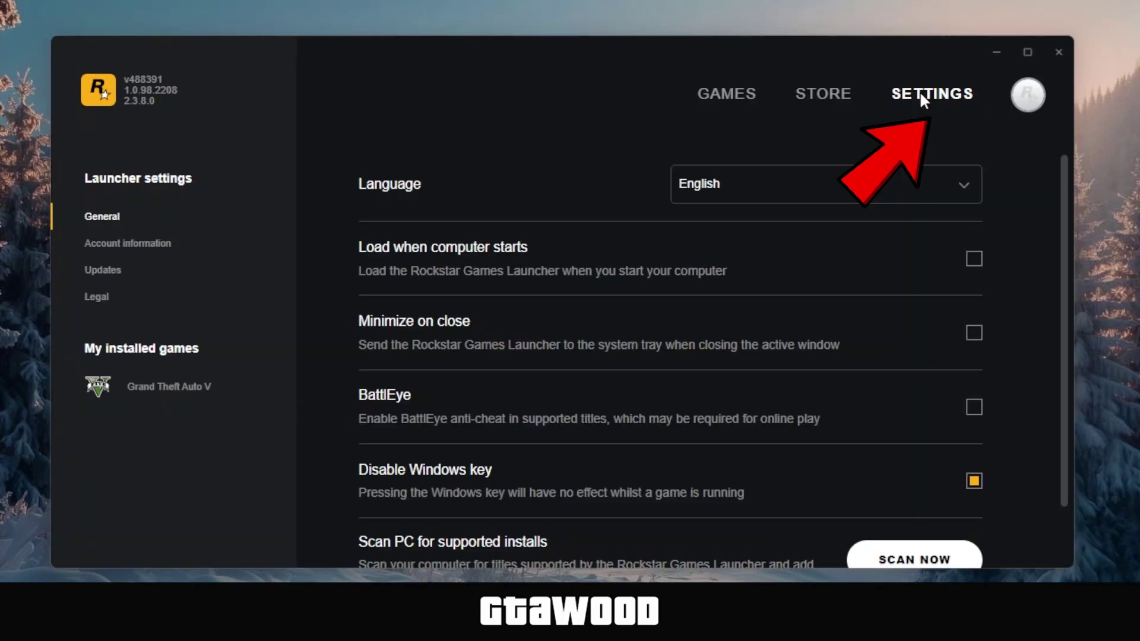
pyautogui.click(174, 387)
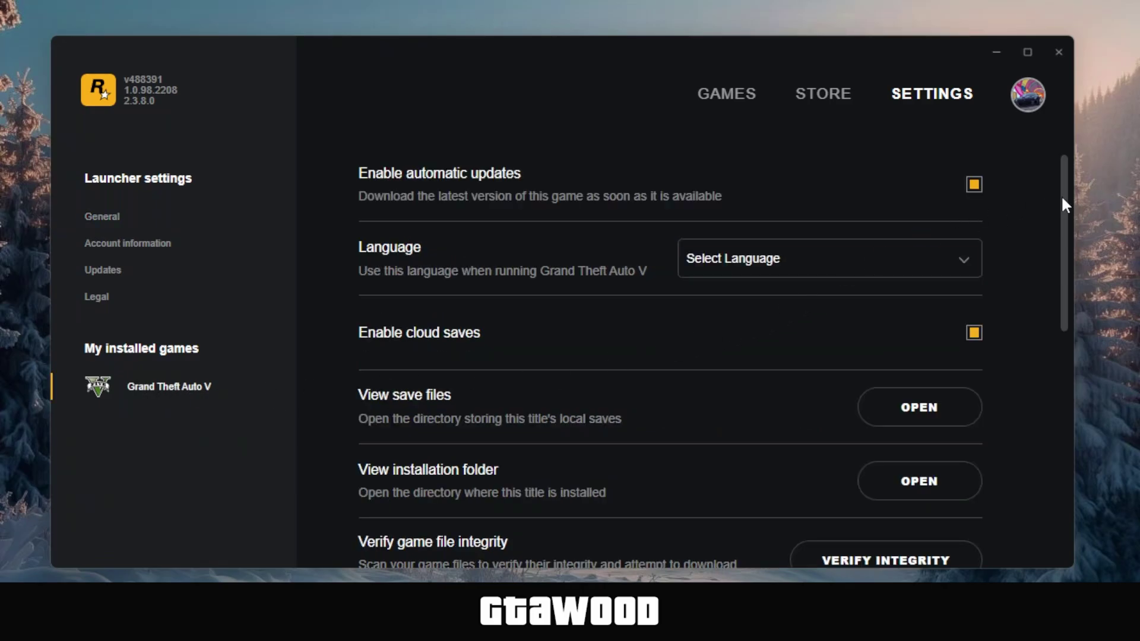
pyautogui.moveTo(1063, 199); pyautogui.dragTo(1063, 248)
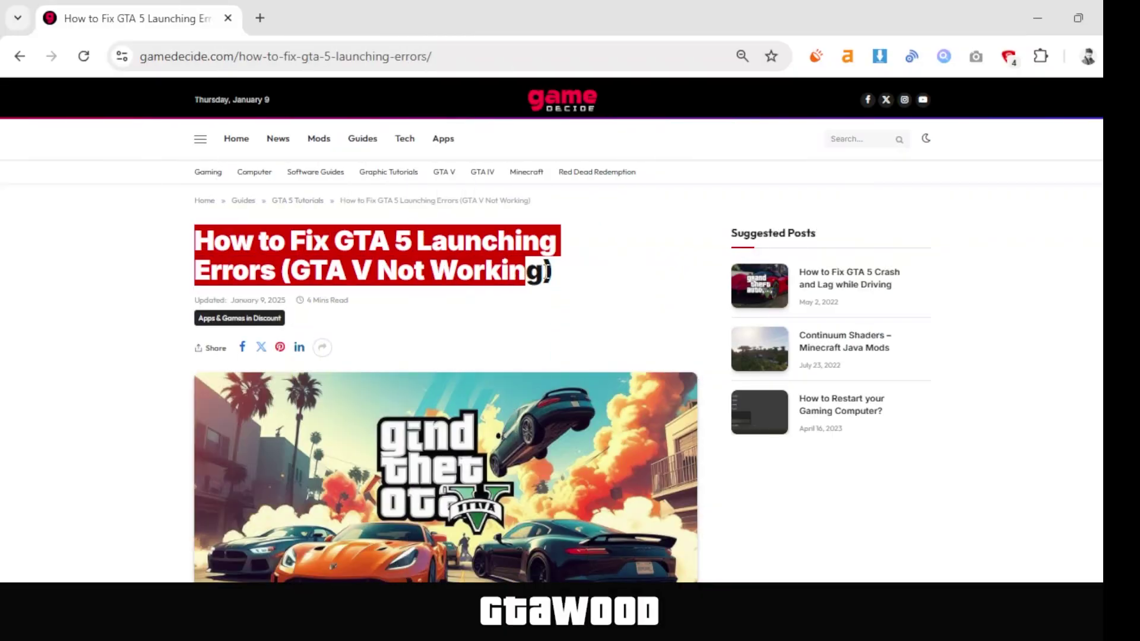
# Scroll the article to the FIX FOR GTA 5 PREMIUM and Universal 2.0 download buttons
pyautogui.scroll(-20, 1063, 316)
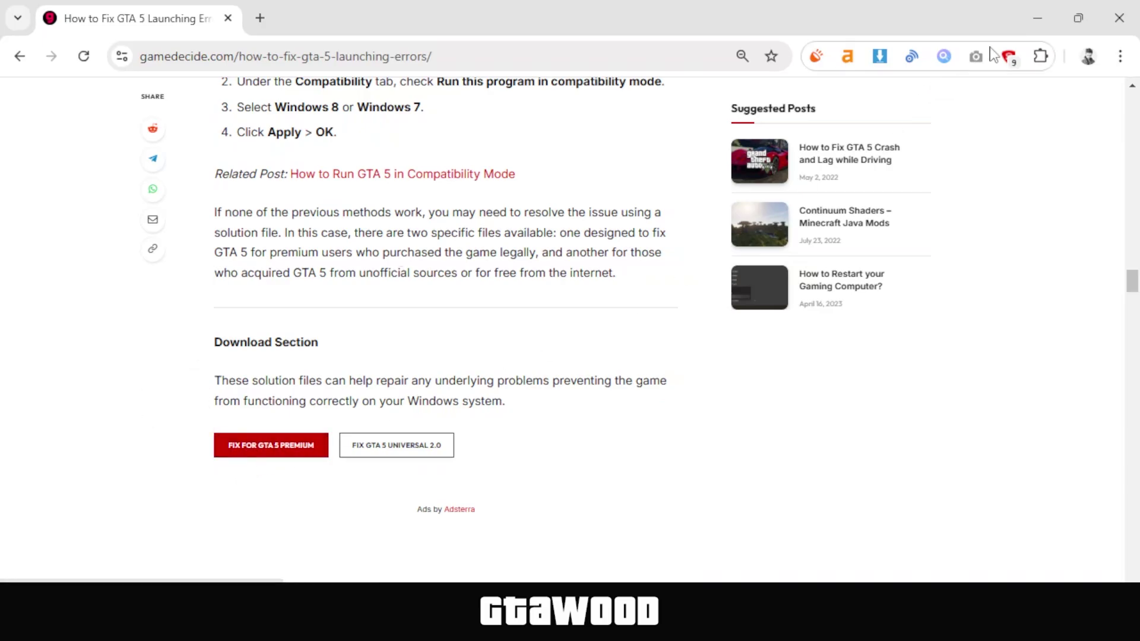
# Extract VFIX25_Premium170.rar with WinRAR, using its password, into a VFIX25_Premium170 folder and open it
pyautogui.click(1038, 18)
pyautogui.click(215, 159)
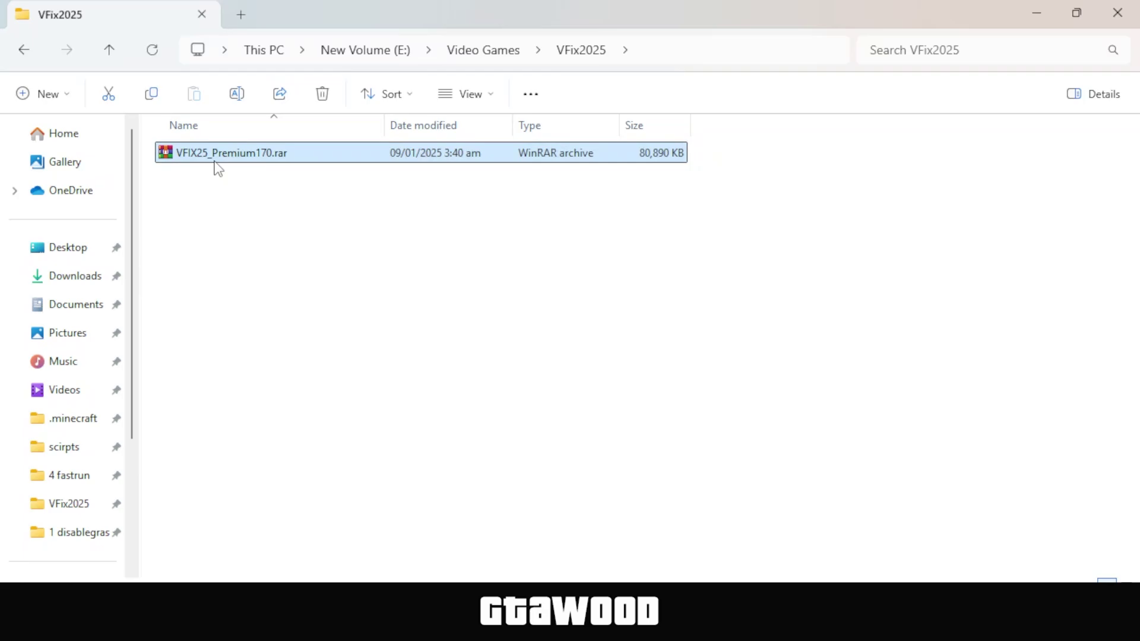
pyautogui.rightClick(166, 156)
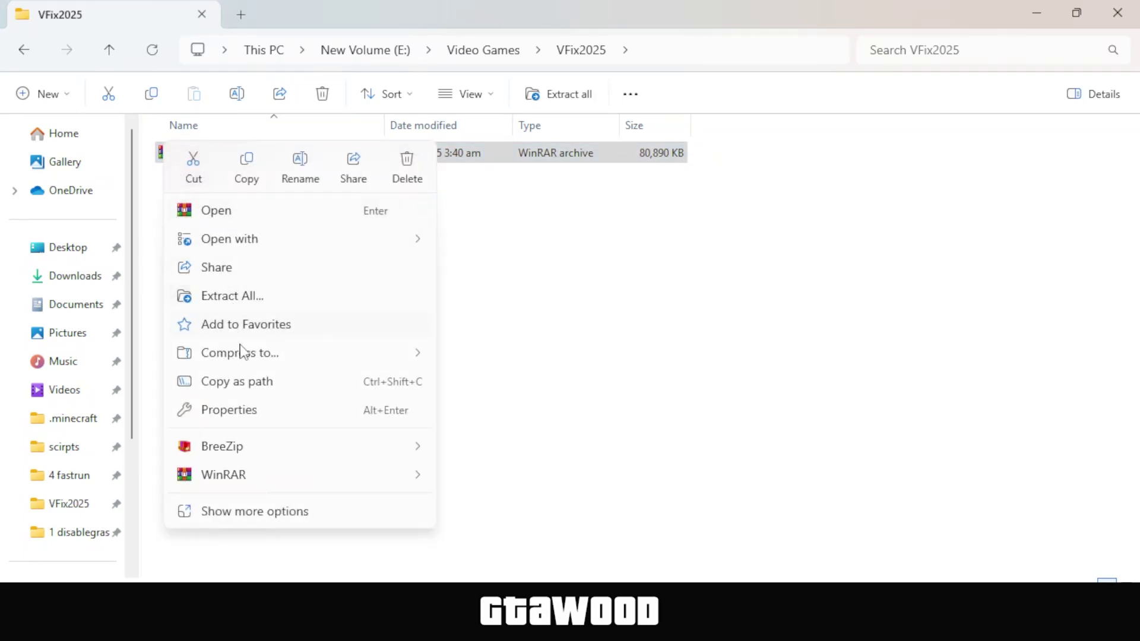
pyautogui.moveTo(266, 484)
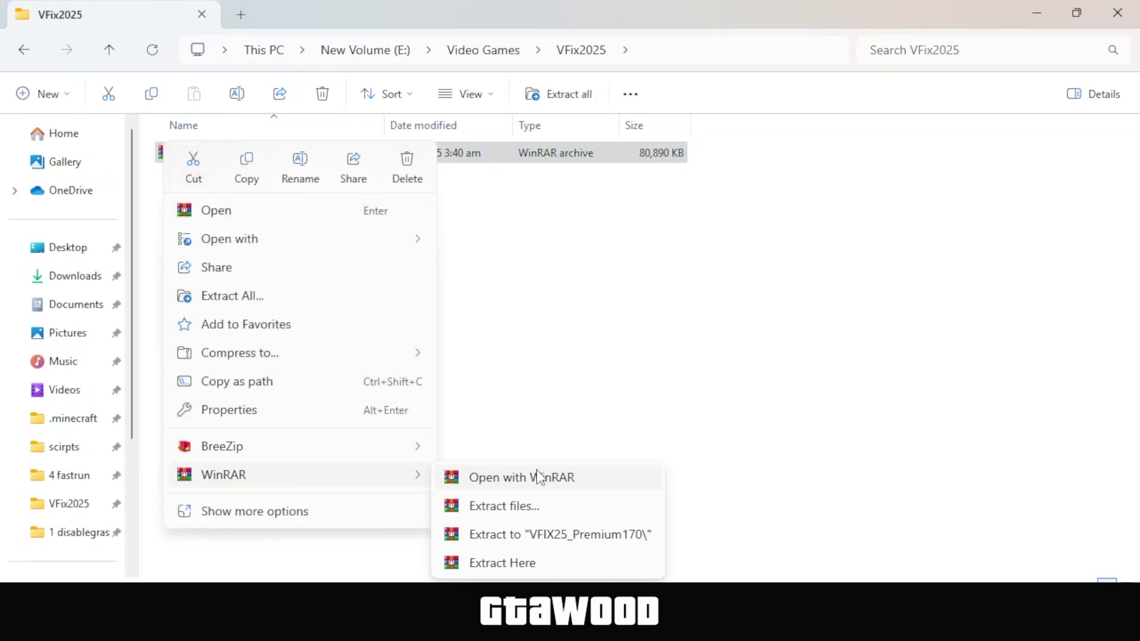
pyautogui.click(544, 536)
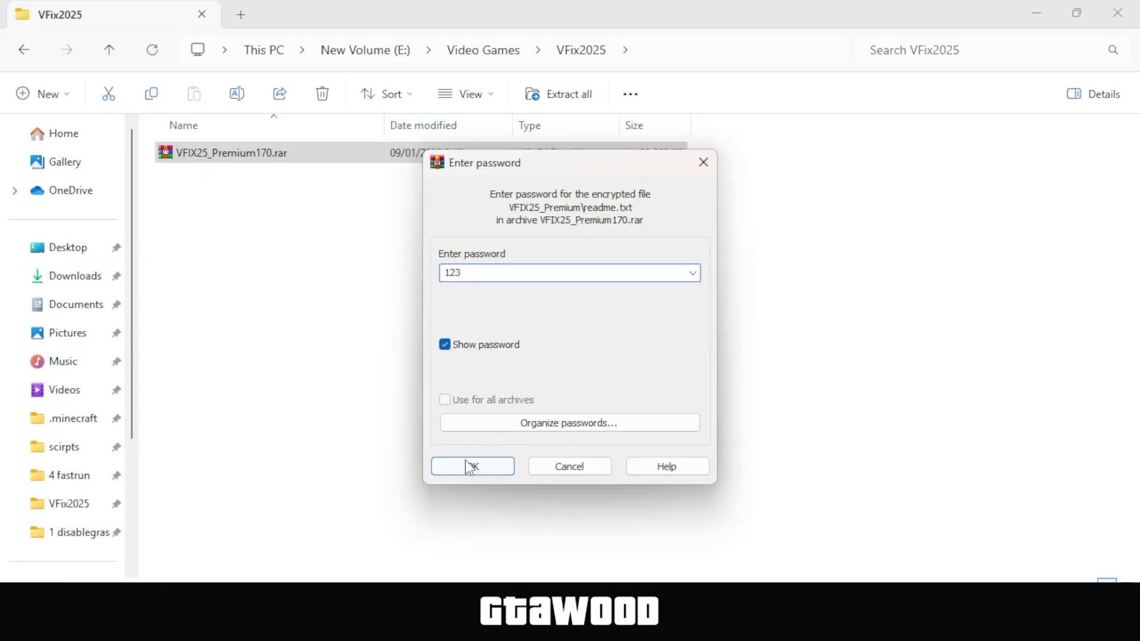
pyautogui.click(469, 467)
pyautogui.doubleClick(167, 181)
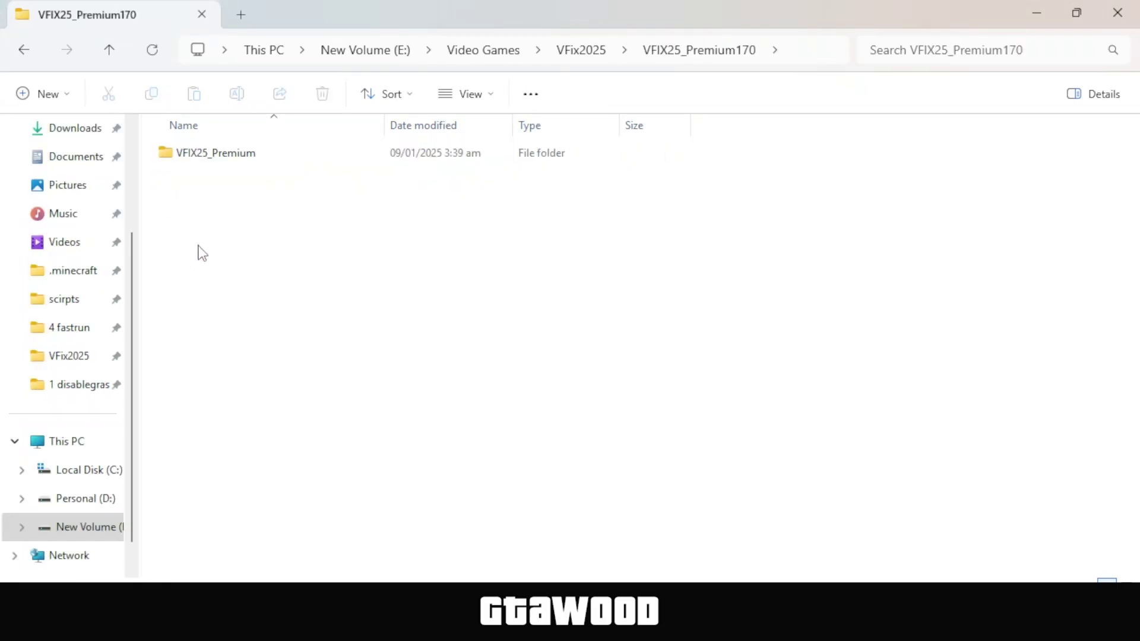
# Snap Explorer right and open the GTA V installation folder on D:\Games from the launcher settings
pyautogui.moveTo(677, 15); pyautogui.dragTo(1134, 300)
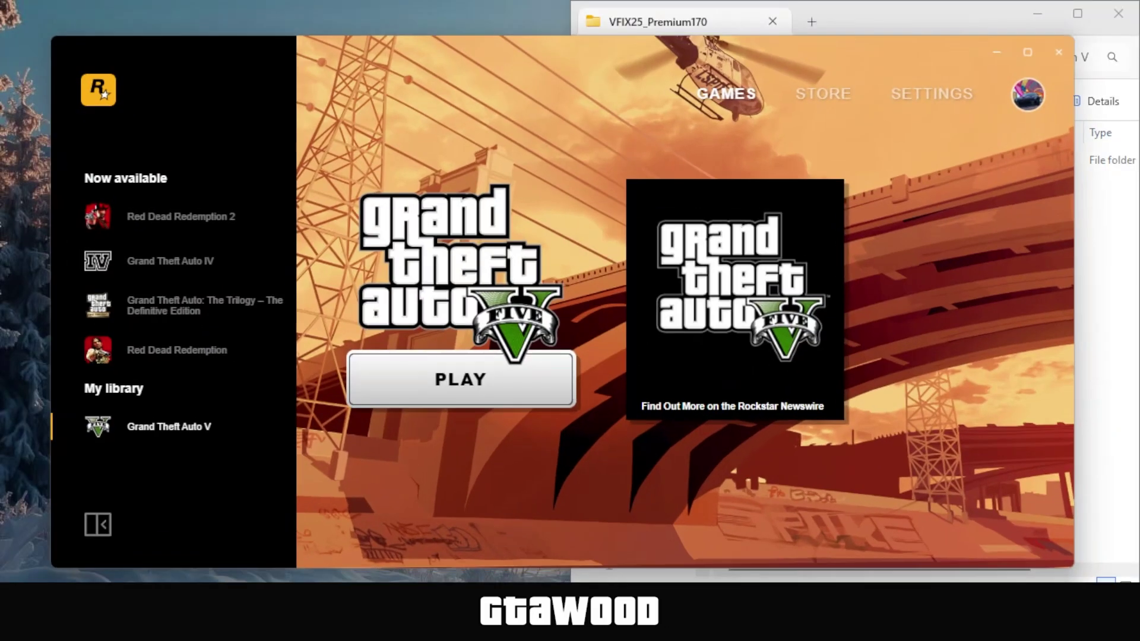
pyautogui.click(937, 96)
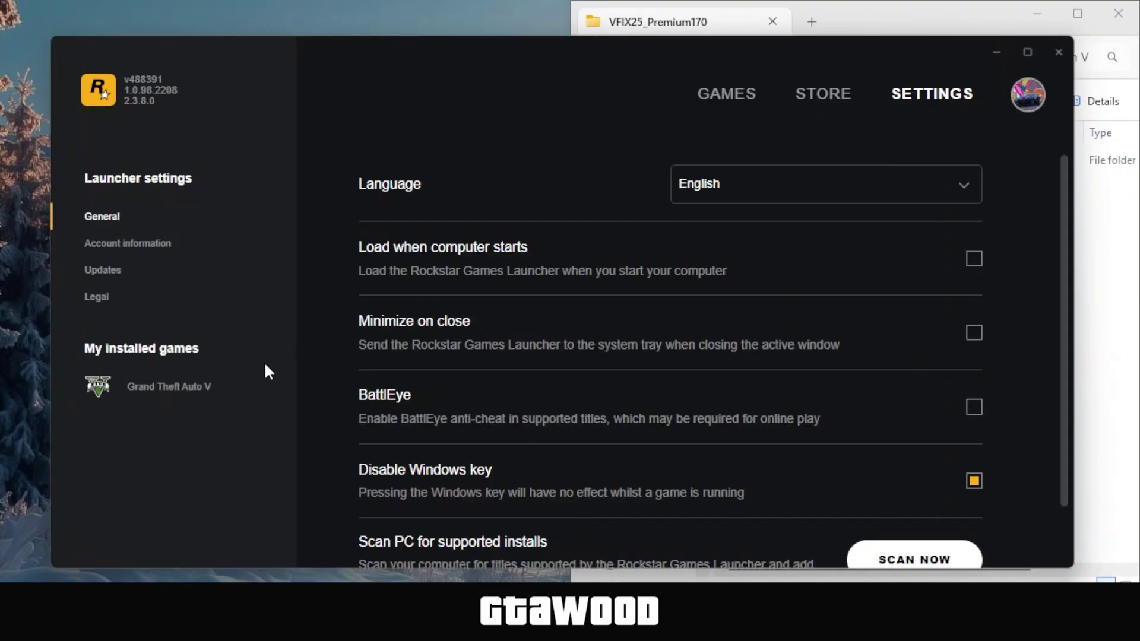
pyautogui.click(158, 387)
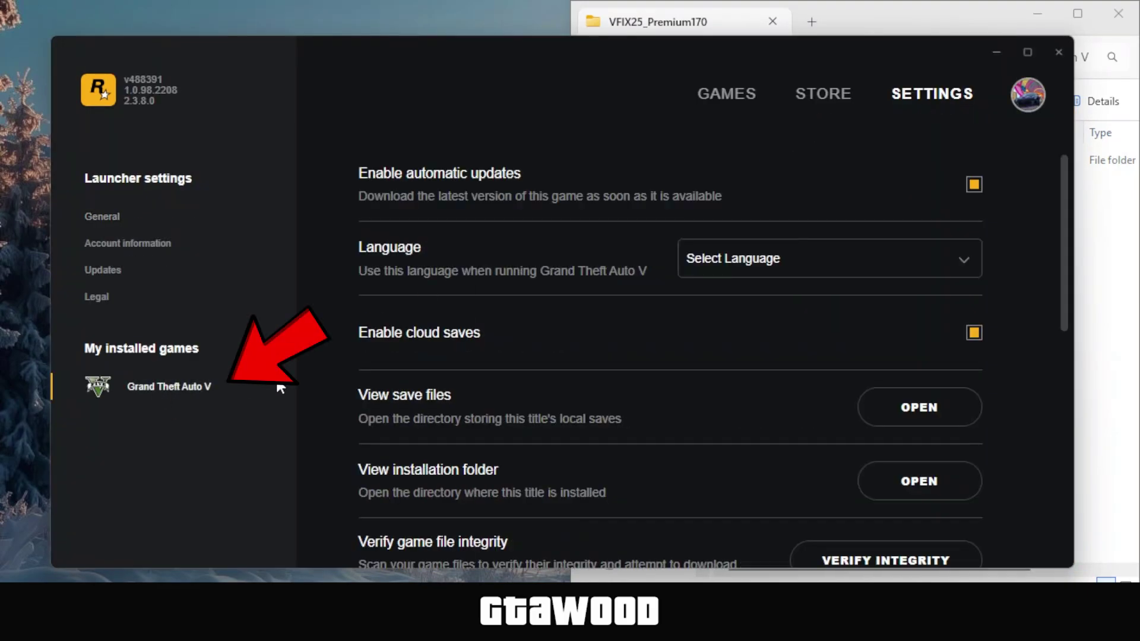
pyautogui.scroll(-1, 1069, 284)
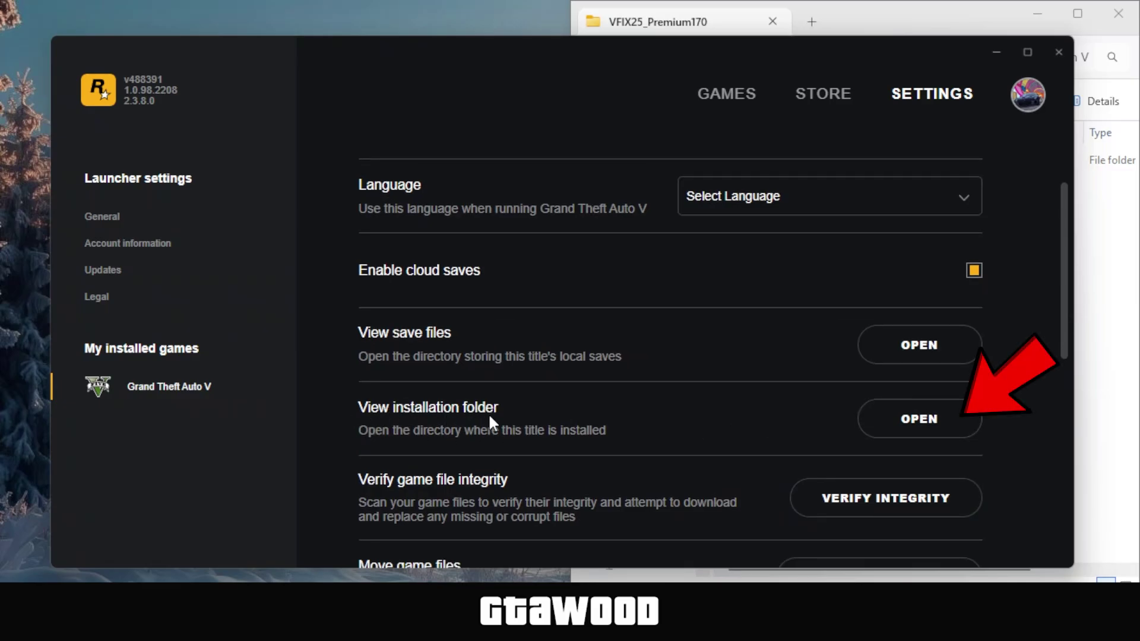
pyautogui.click(917, 419)
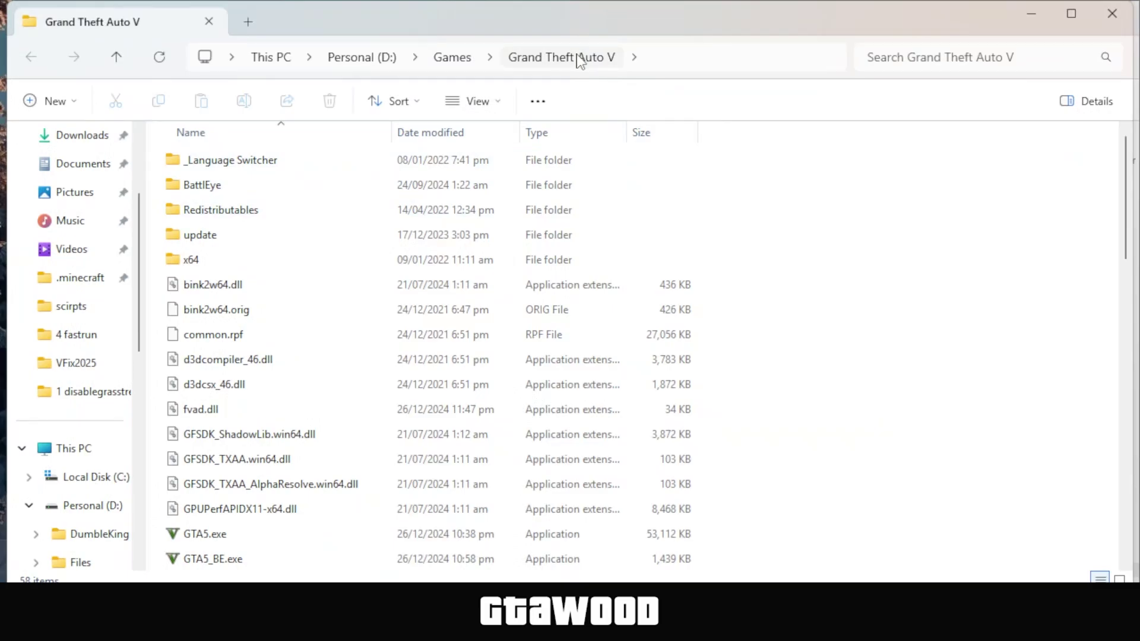
# Copy all files from VFIX25_Premium\dll into the game folder, replacing existing ones
pyautogui.moveTo(724, 47); pyautogui.dragTo(5, 328)
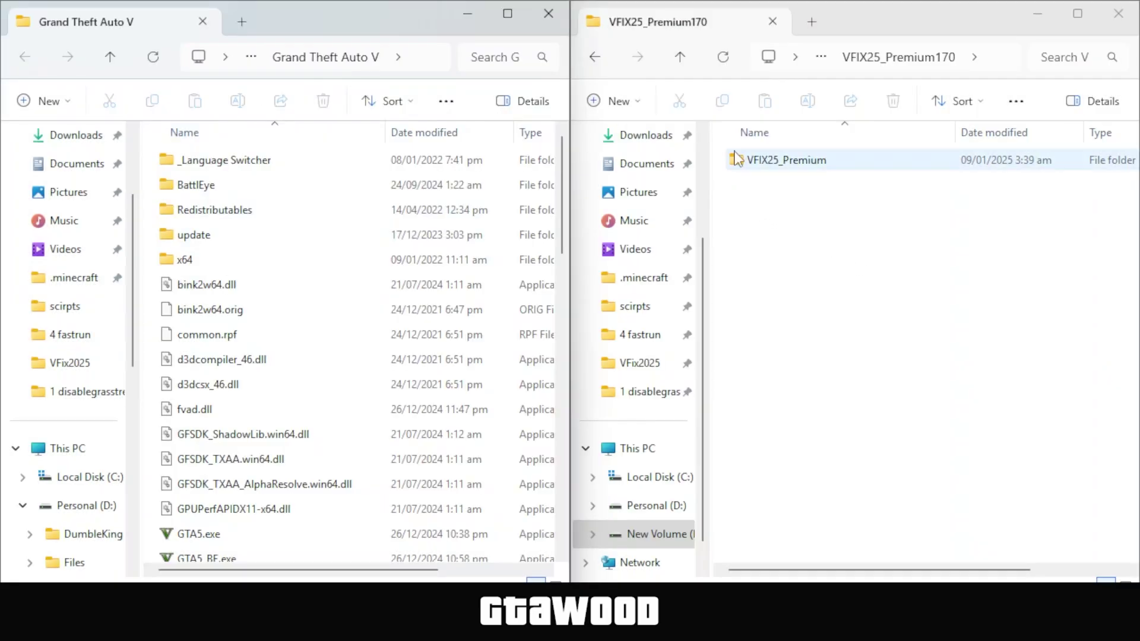
pyautogui.rightClick(740, 160)
pyautogui.click(821, 179)
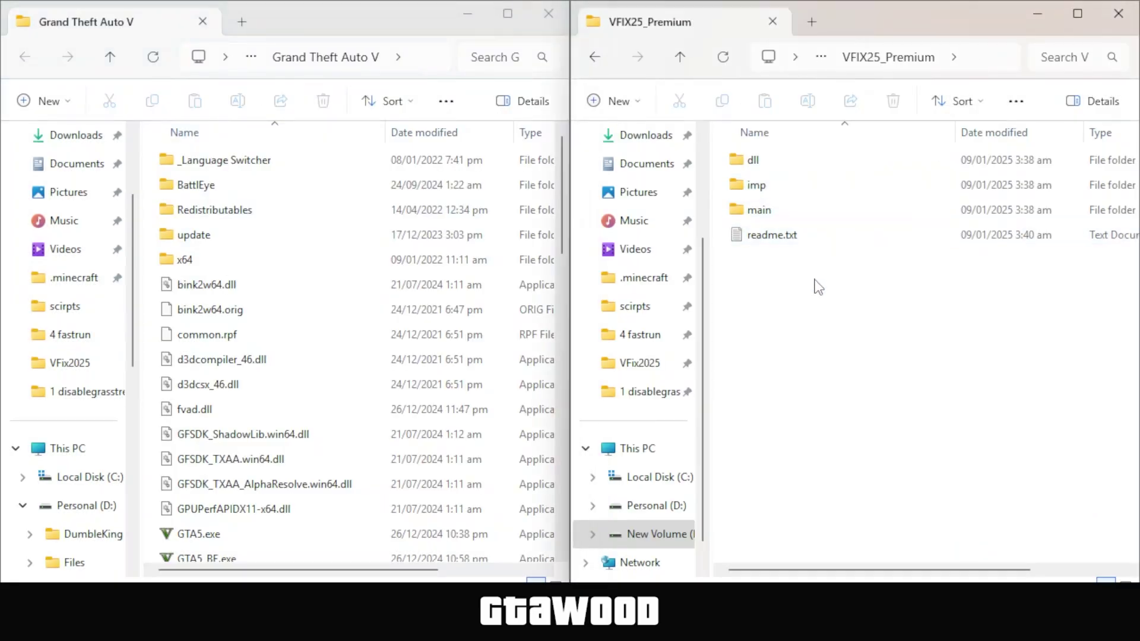
pyautogui.rightClick(740, 166)
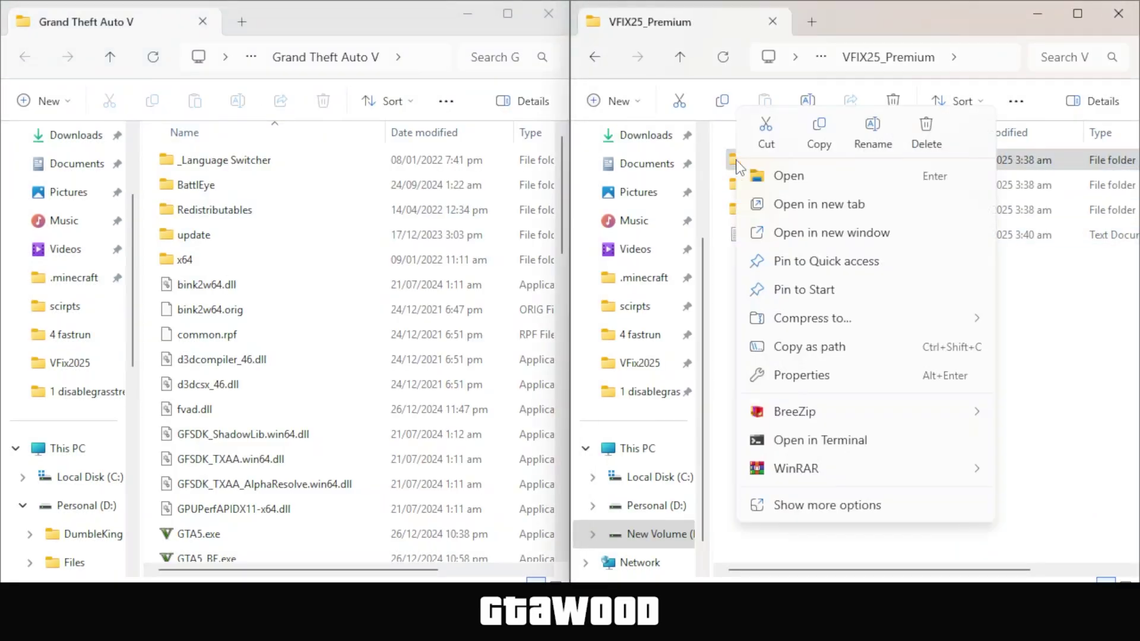
pyautogui.click(789, 175)
pyautogui.hotkey('ctrl', 'a')
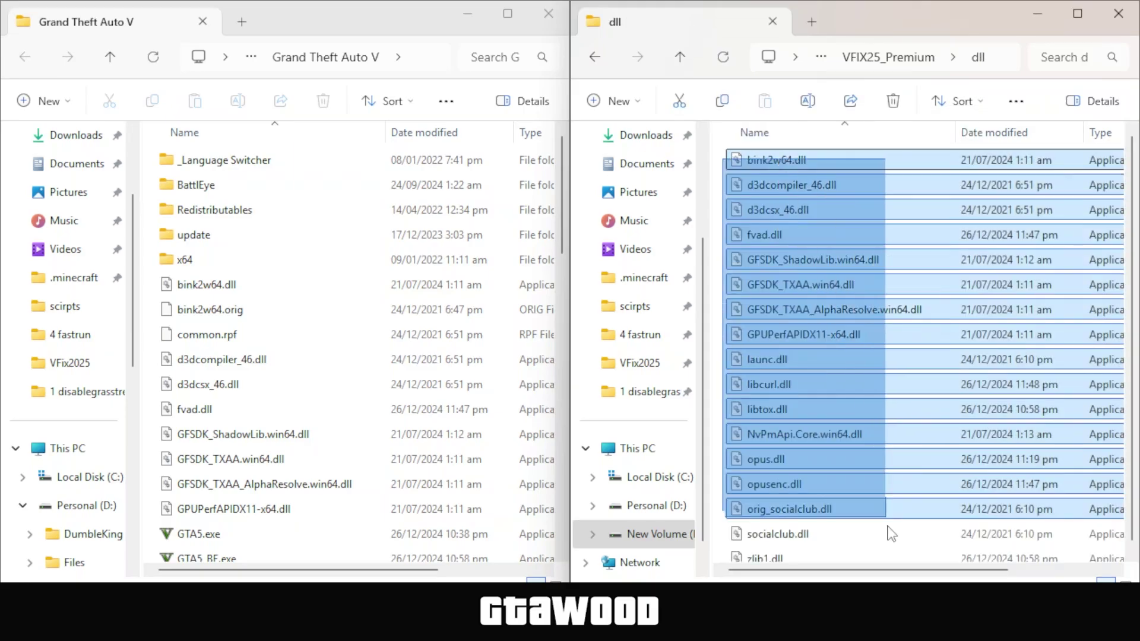
pyautogui.scroll(-1, 861, 535)
pyautogui.rightClick(844, 544)
pyautogui.click(919, 527)
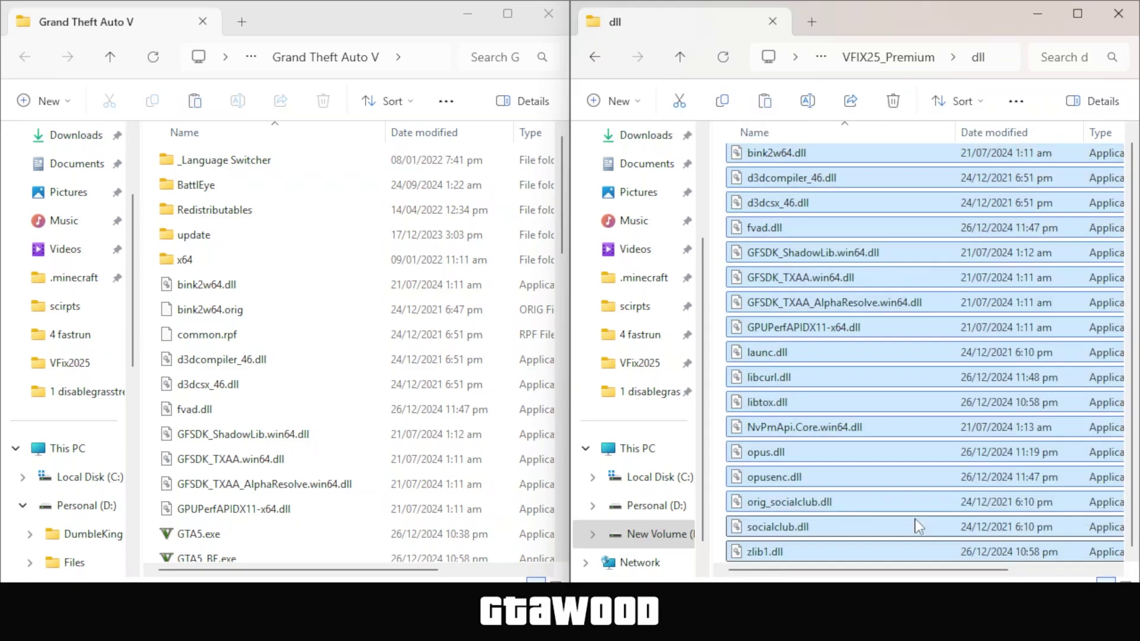
pyautogui.rightClick(153, 174)
pyautogui.click(178, 185)
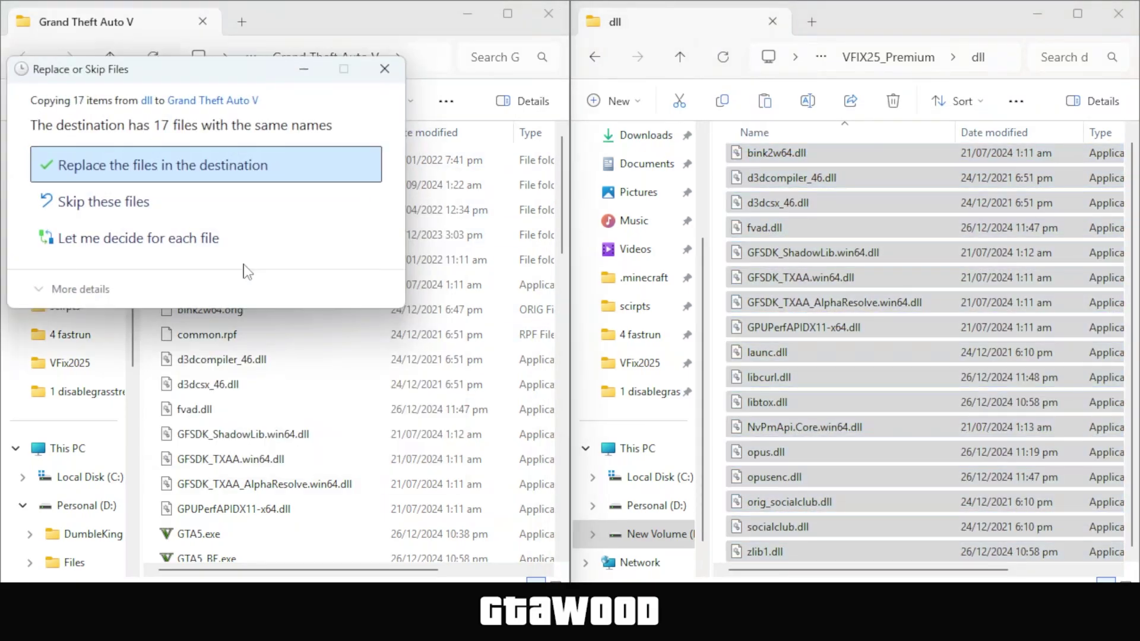
pyautogui.click(142, 160)
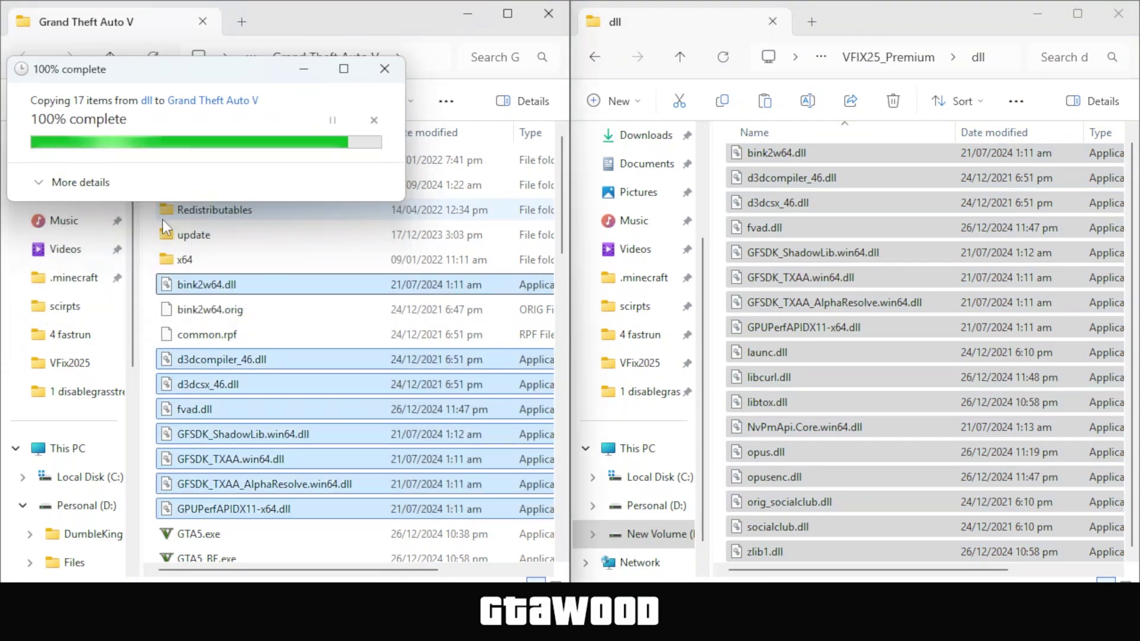
# Copy the four imp files into the game folder, overwriting same-named files
pyautogui.click(681, 57)
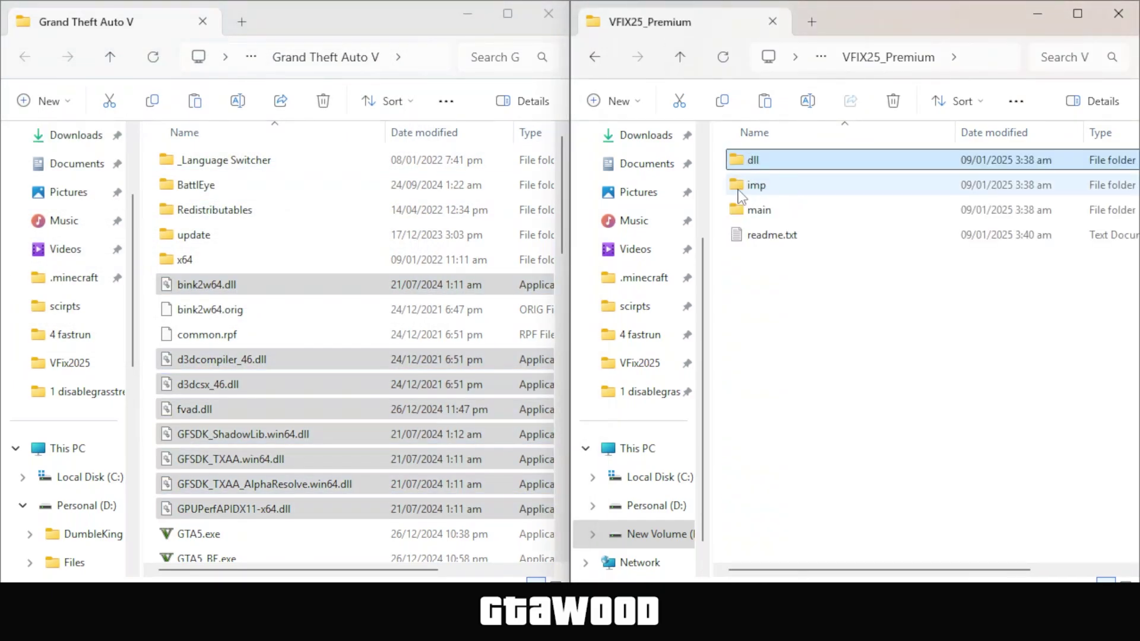
pyautogui.doubleClick(741, 196)
pyautogui.moveTo(817, 274); pyautogui.dragTo(737, 160)
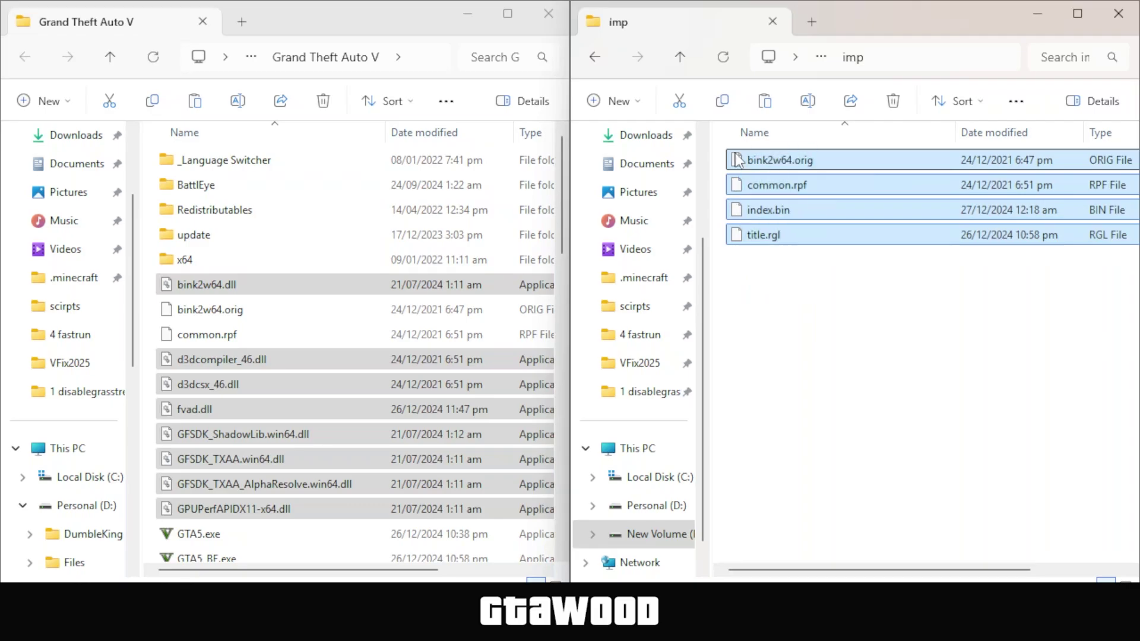
pyautogui.rightClick(738, 160)
pyautogui.click(818, 177)
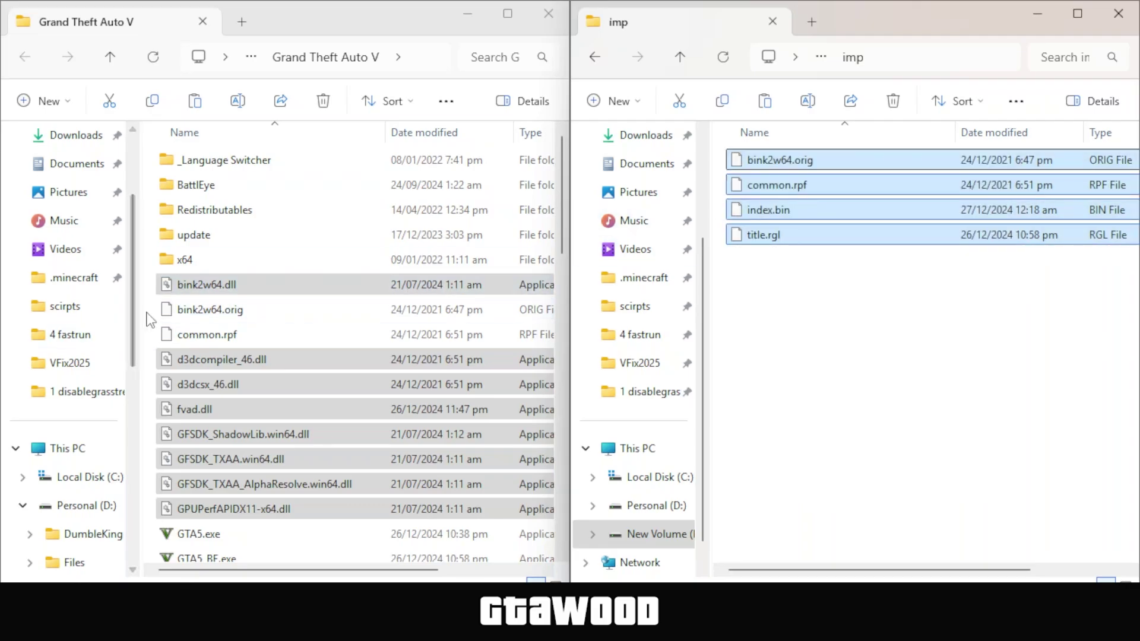
pyautogui.rightClick(151, 209)
pyautogui.click(177, 228)
pyautogui.click(523, 163)
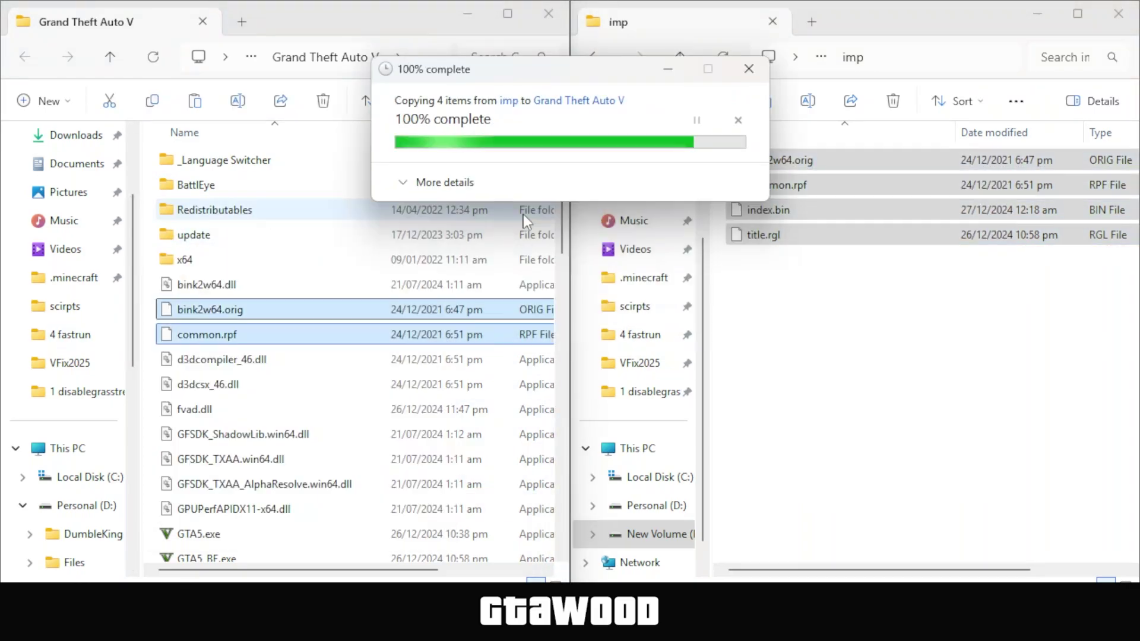
# Copy the five executables from the main folder and paste them into the game folder
pyautogui.click(680, 57)
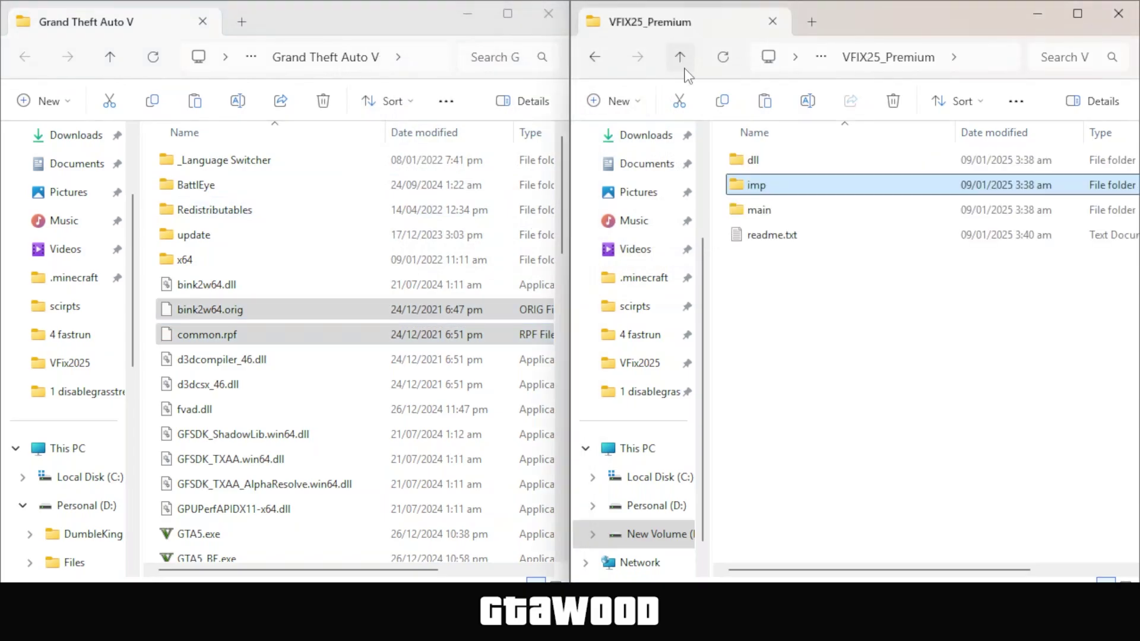
pyautogui.doubleClick(749, 210)
pyautogui.moveTo(974, 336); pyautogui.dragTo(731, 163)
pyautogui.rightClick(737, 166)
pyautogui.click(824, 189)
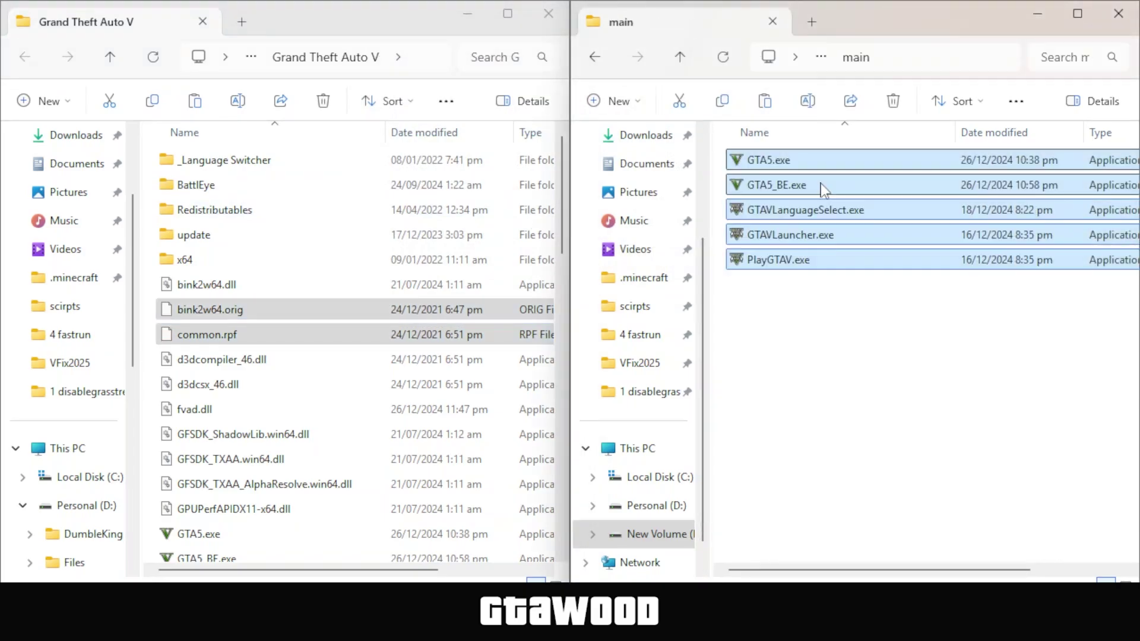
pyautogui.rightClick(153, 273)
pyautogui.click(181, 231)
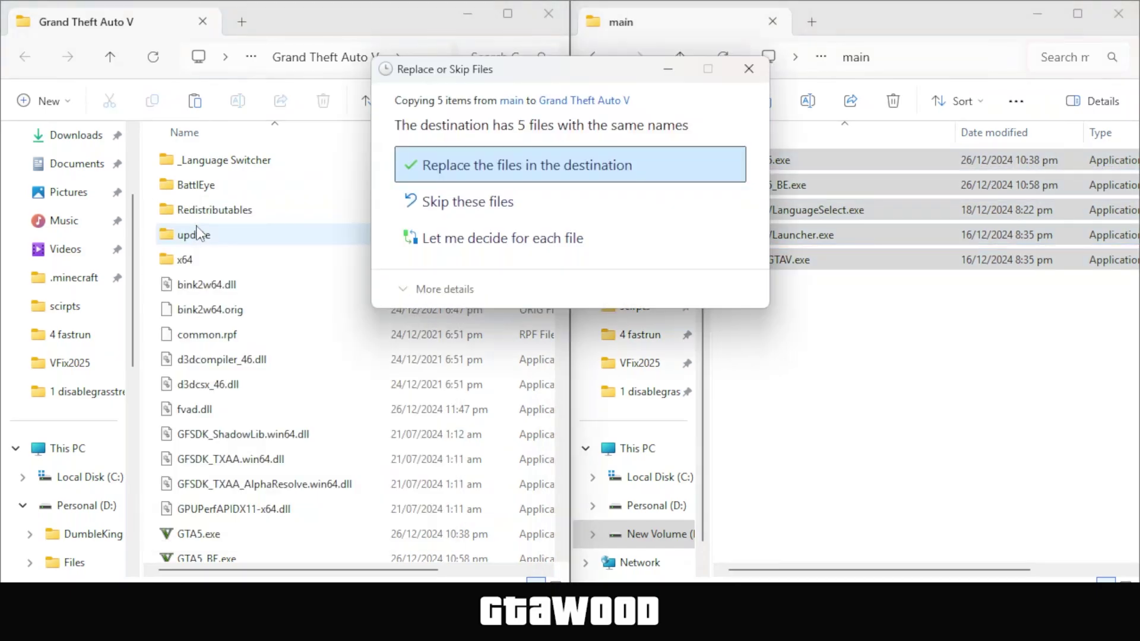
# Replace the destination files in the game folder with the fixed versions
pyautogui.click(522, 163)
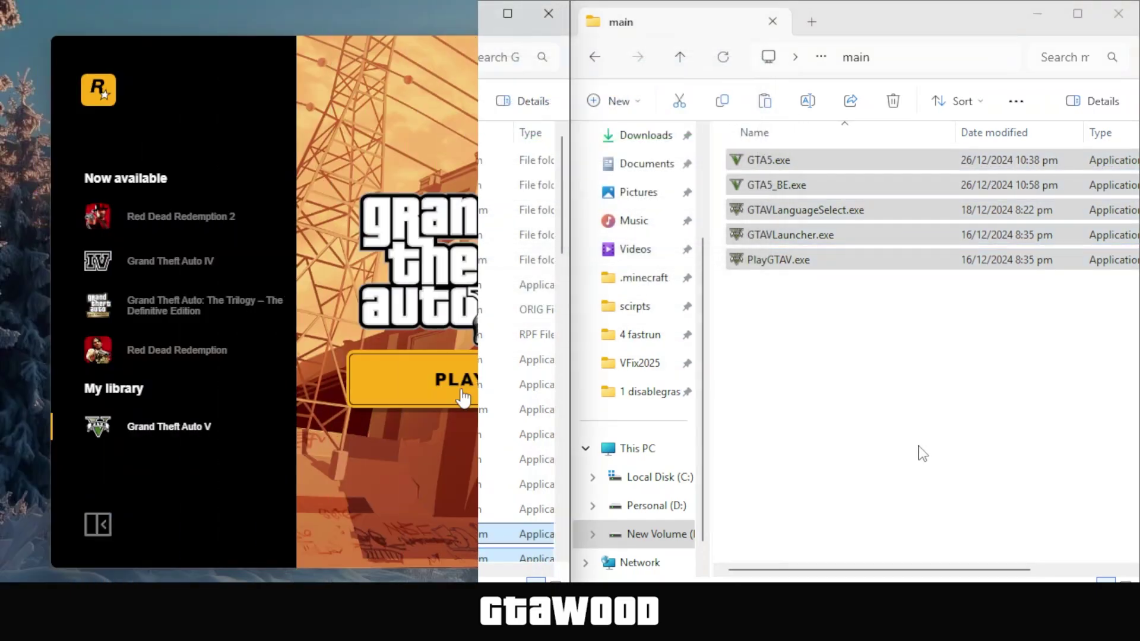
pyautogui.press('super+a')
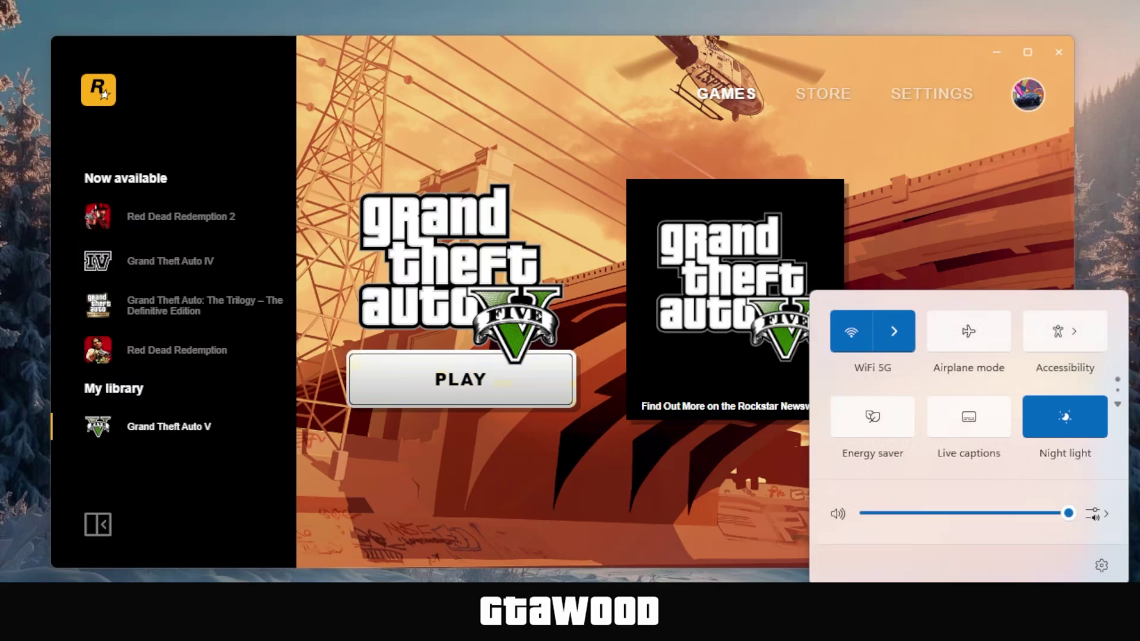
pyautogui.press('Escape')
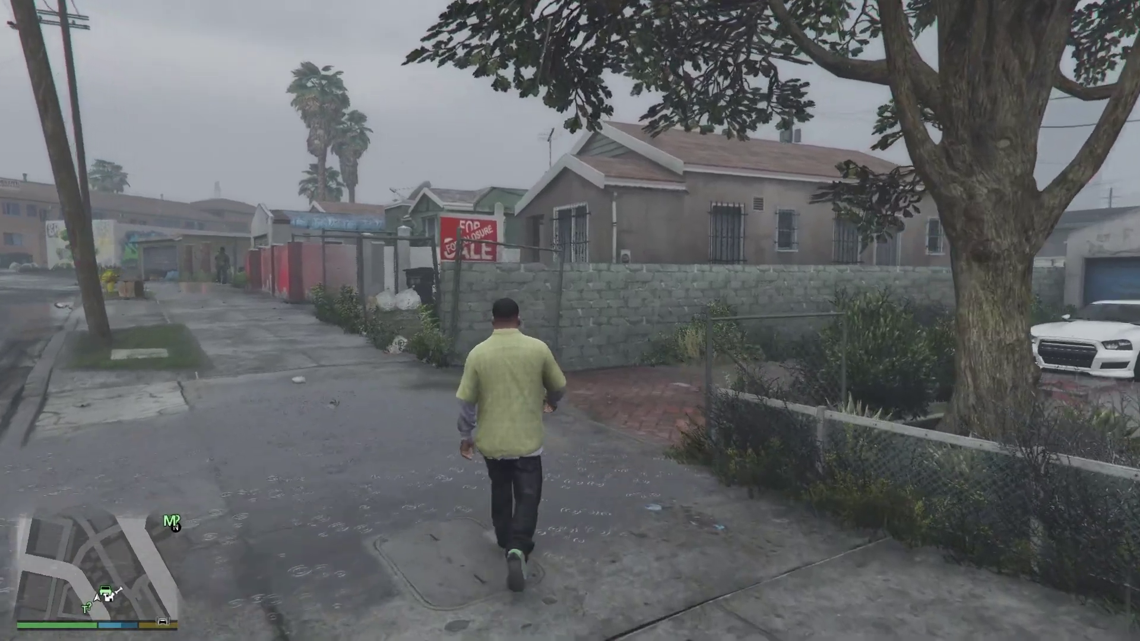
# In GTA V, walk the character up the alley, then drive the car to the intersection
pyautogui.press('w')
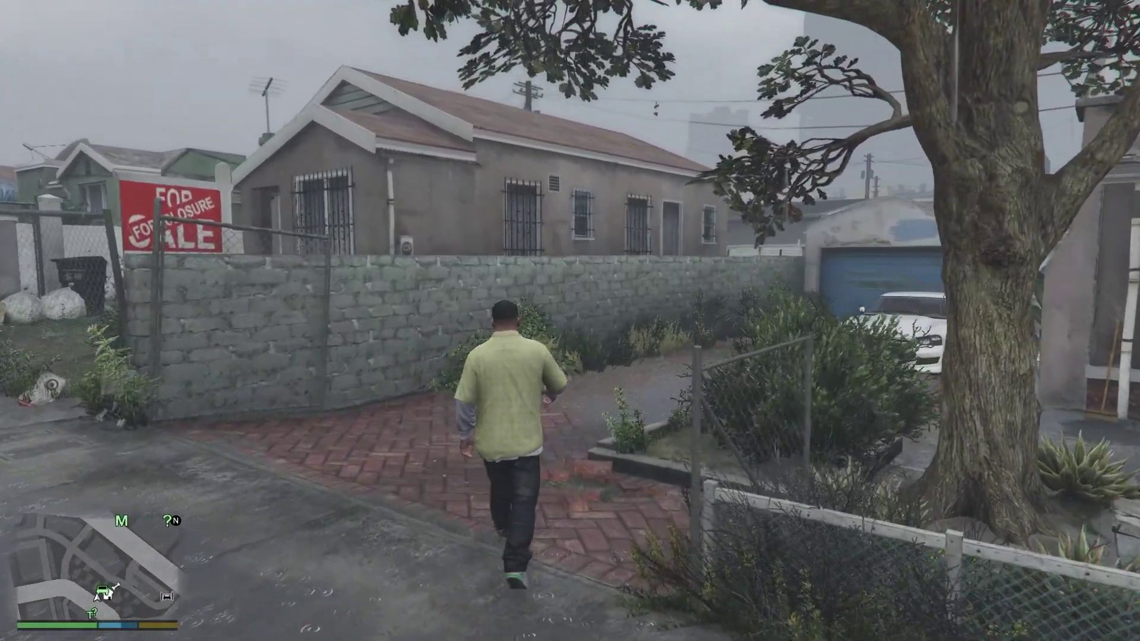
pyautogui.press('w')
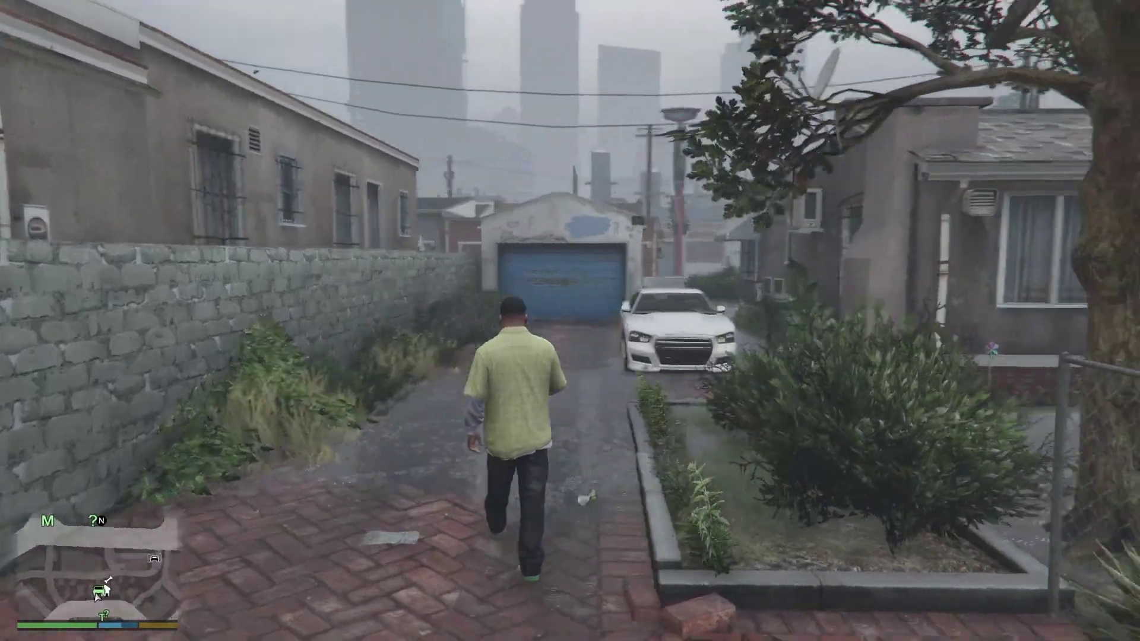
pyautogui.press('w')
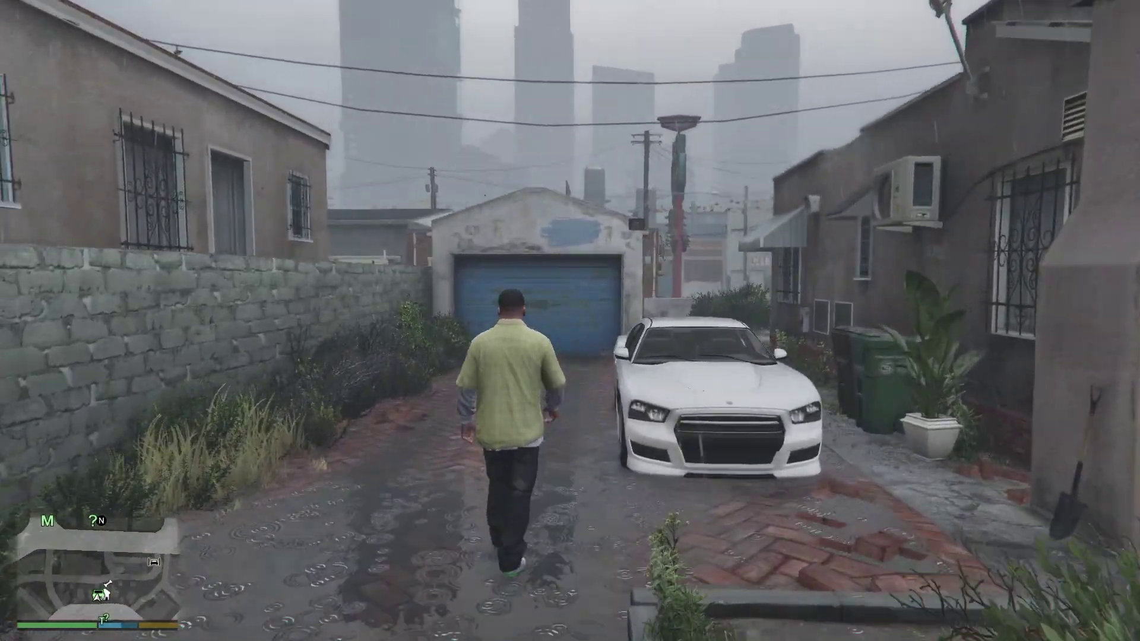
pyautogui.press('w')
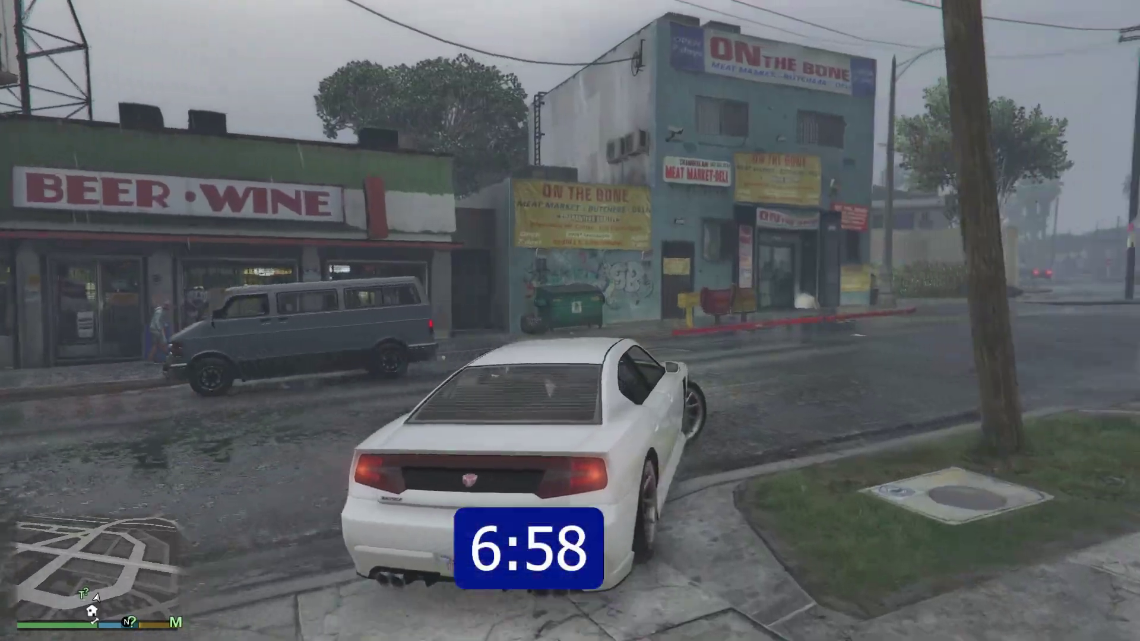
pyautogui.press('w')
pyautogui.press('a')
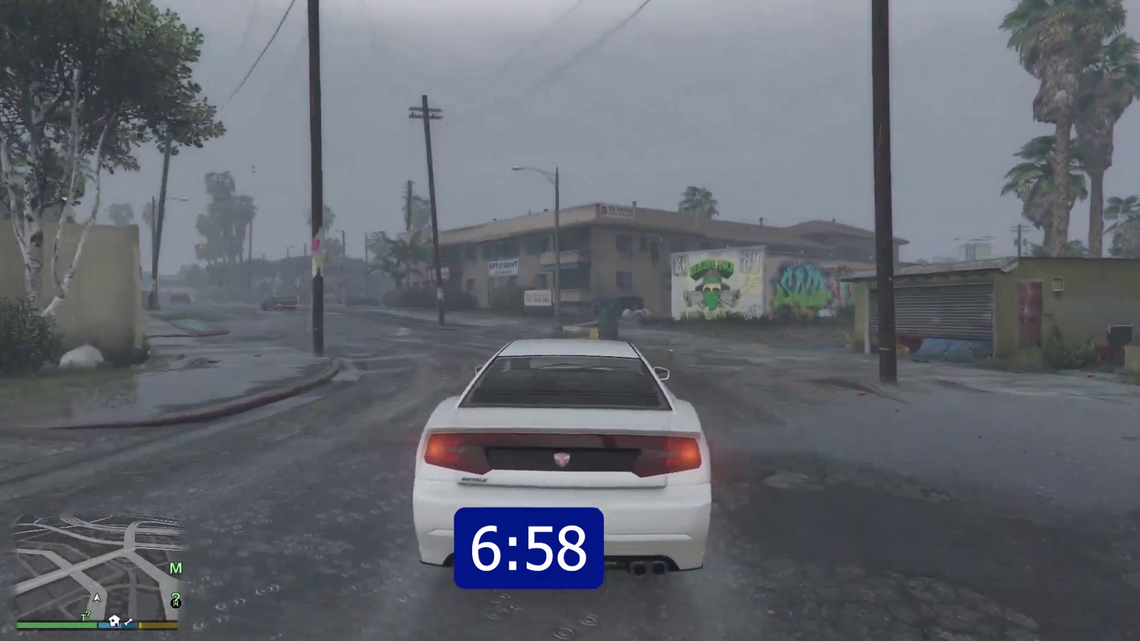
pyautogui.press('d')
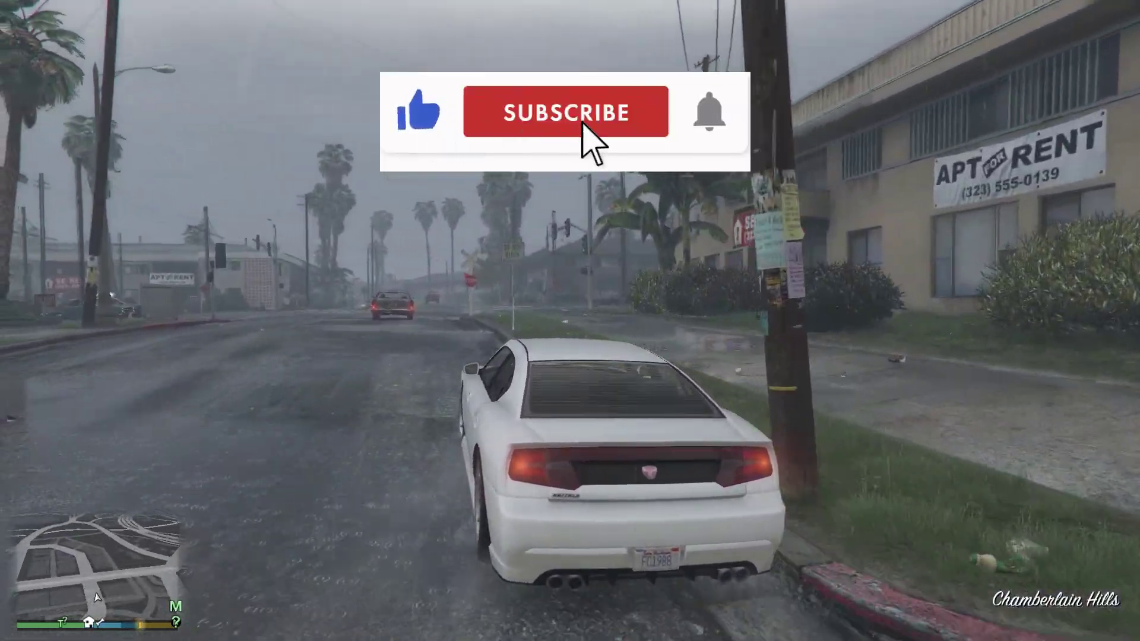
pyautogui.press('w')
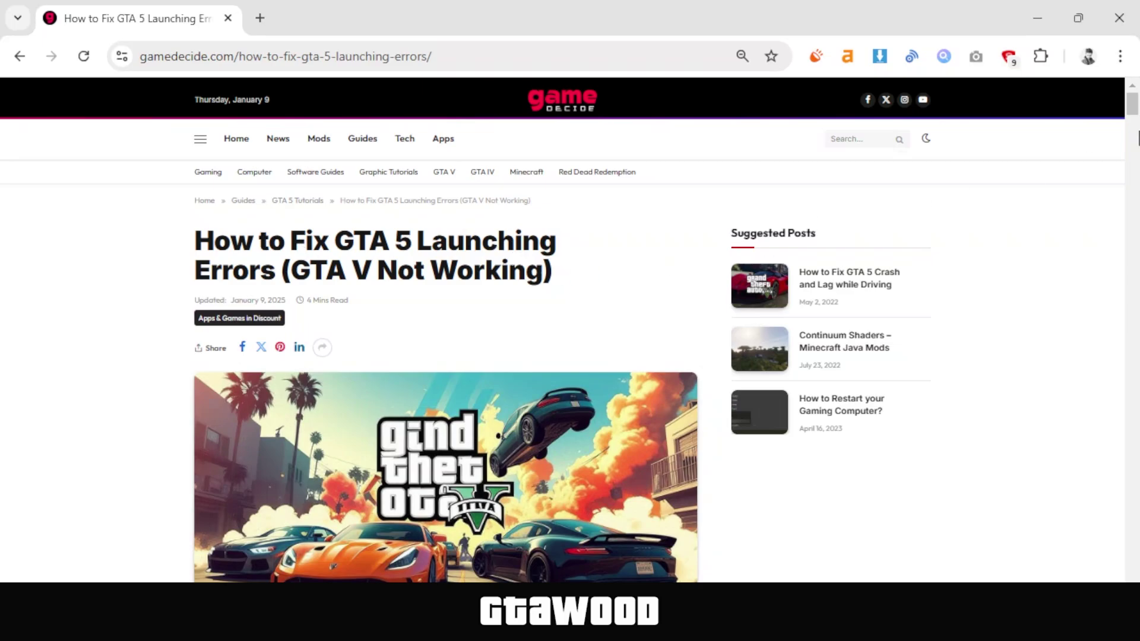
# Download the FIX GTA 5 UNIVERSAL 2.0 archive from the Download Section, then minimize Chrome
pyautogui.moveTo(1138, 110); pyautogui.dragTo(1137, 289)
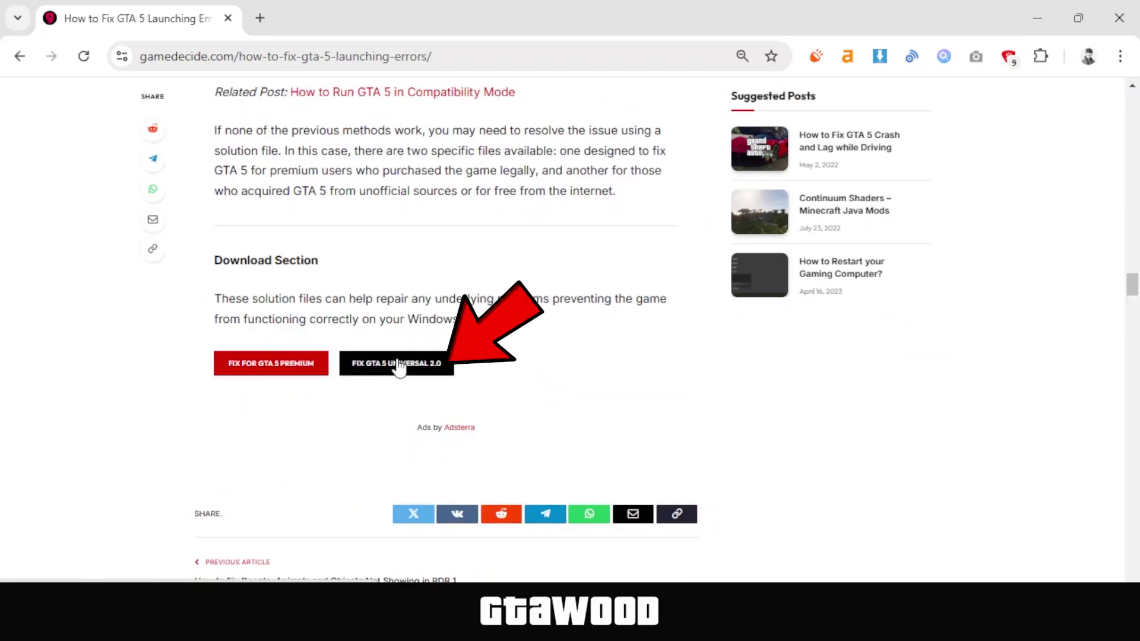
pyautogui.click(403, 371)
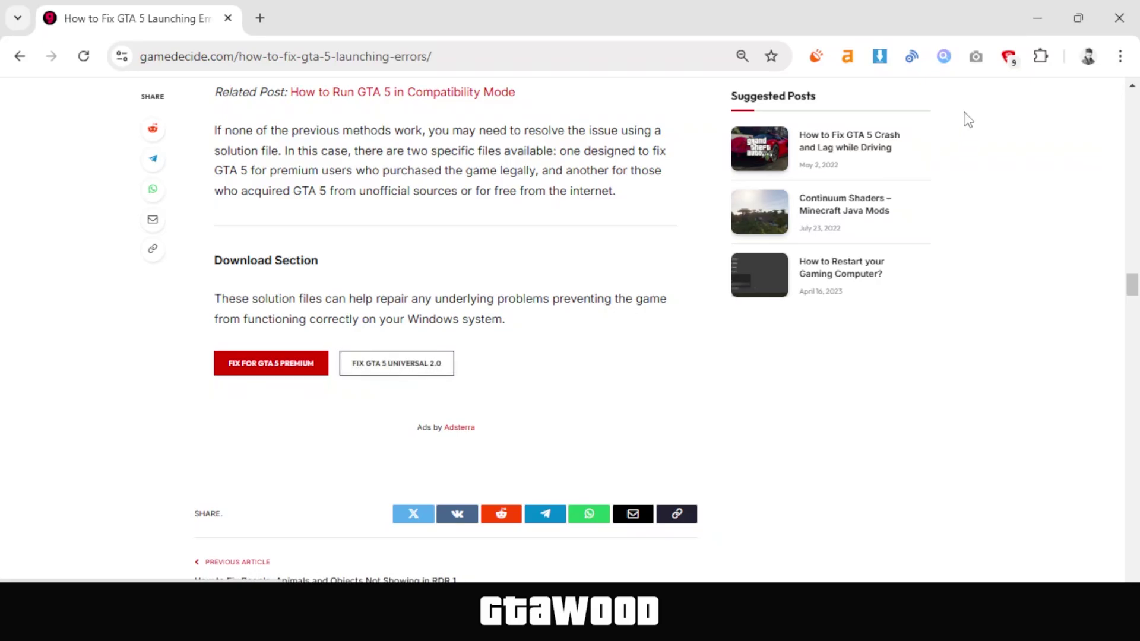
pyautogui.click(1038, 18)
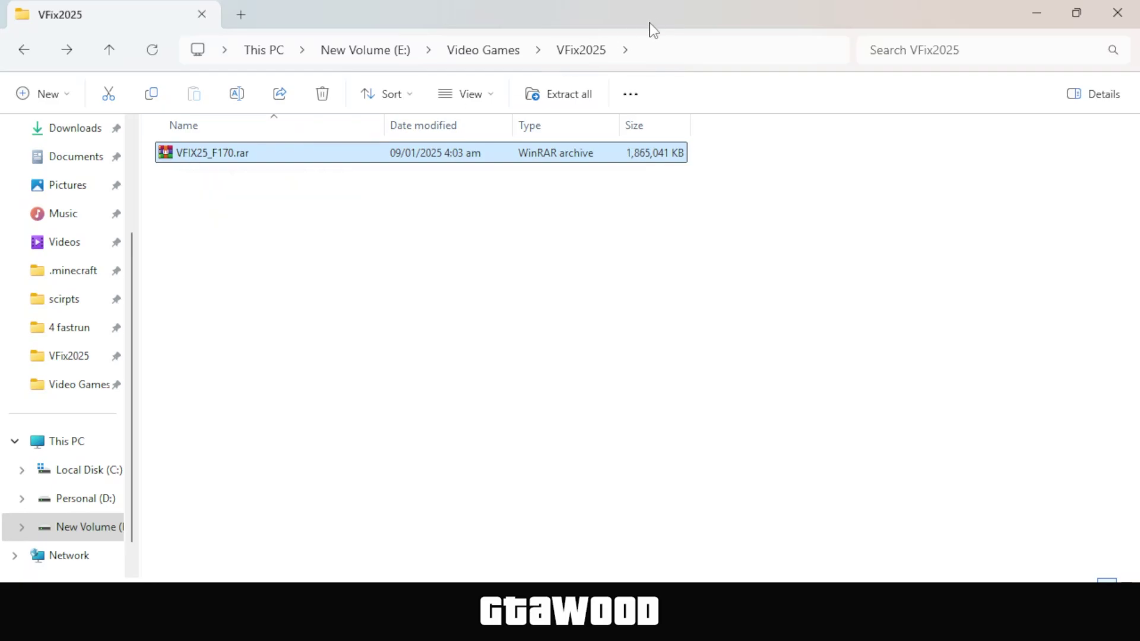
# Open the GTA V shortcut's file location on the left and select its E:\Video Games\Grand Theft Auto V path
pyautogui.moveTo(645, 26); pyautogui.dragTo(1134, 280)
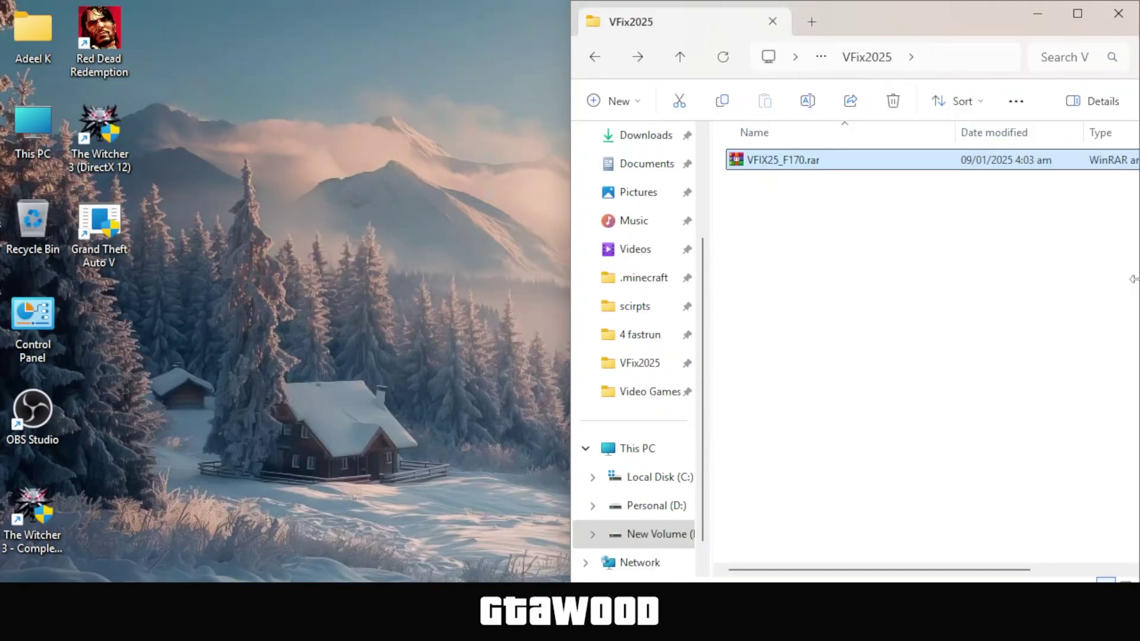
pyautogui.rightClick(98, 225)
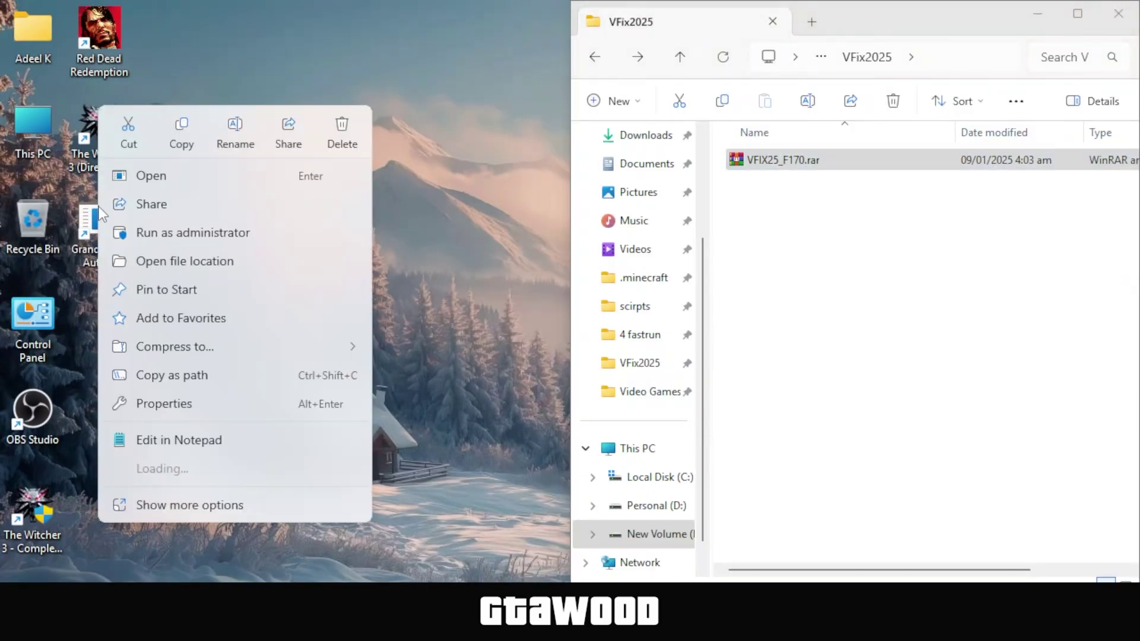
pyautogui.click(220, 264)
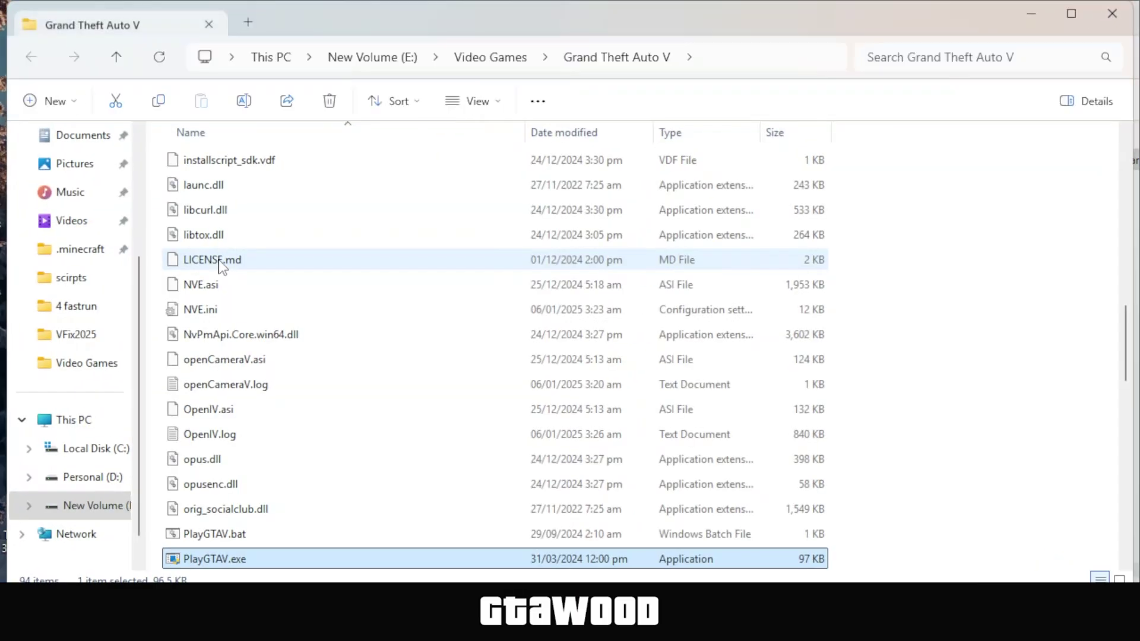
pyautogui.moveTo(558, 23); pyautogui.dragTo(5, 285)
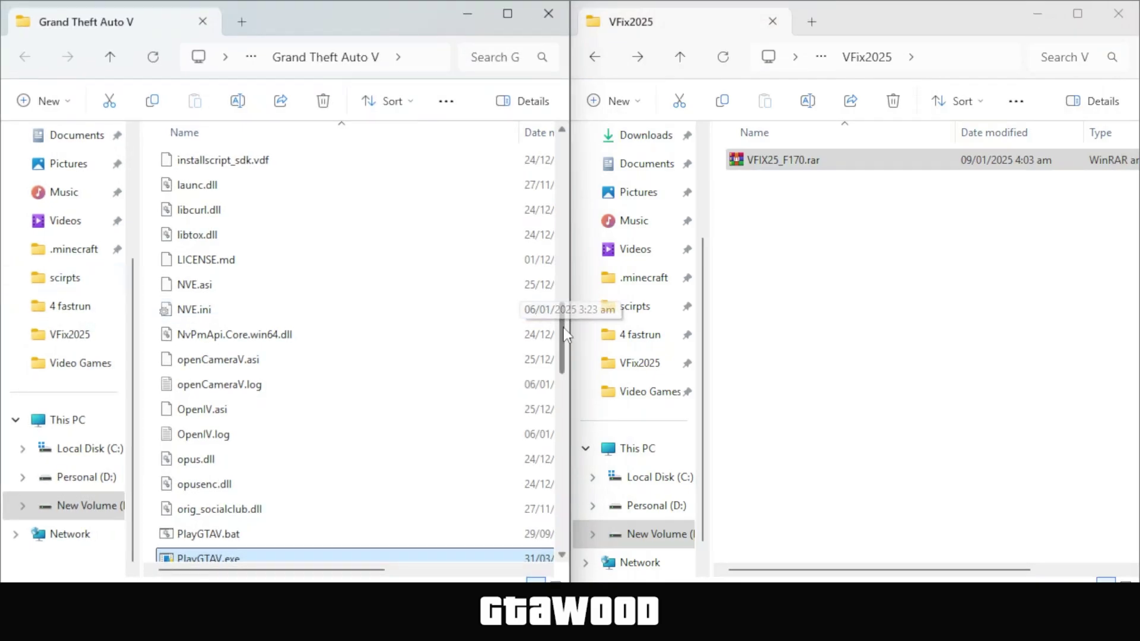
pyautogui.moveTo(564, 334); pyautogui.dragTo(566, 132)
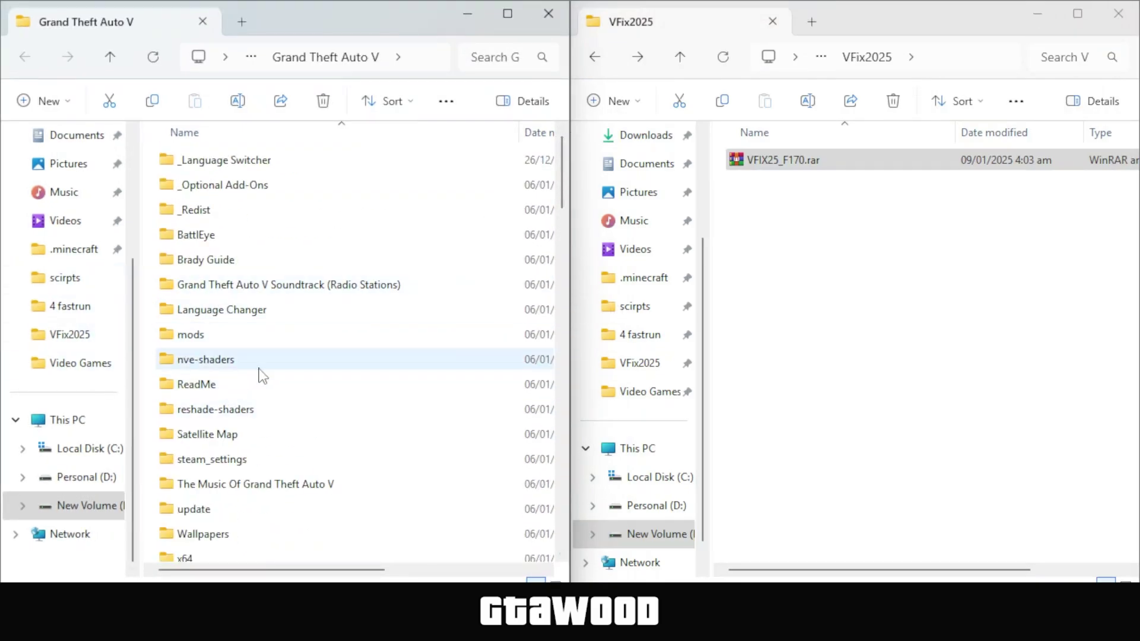
pyautogui.click(739, 164)
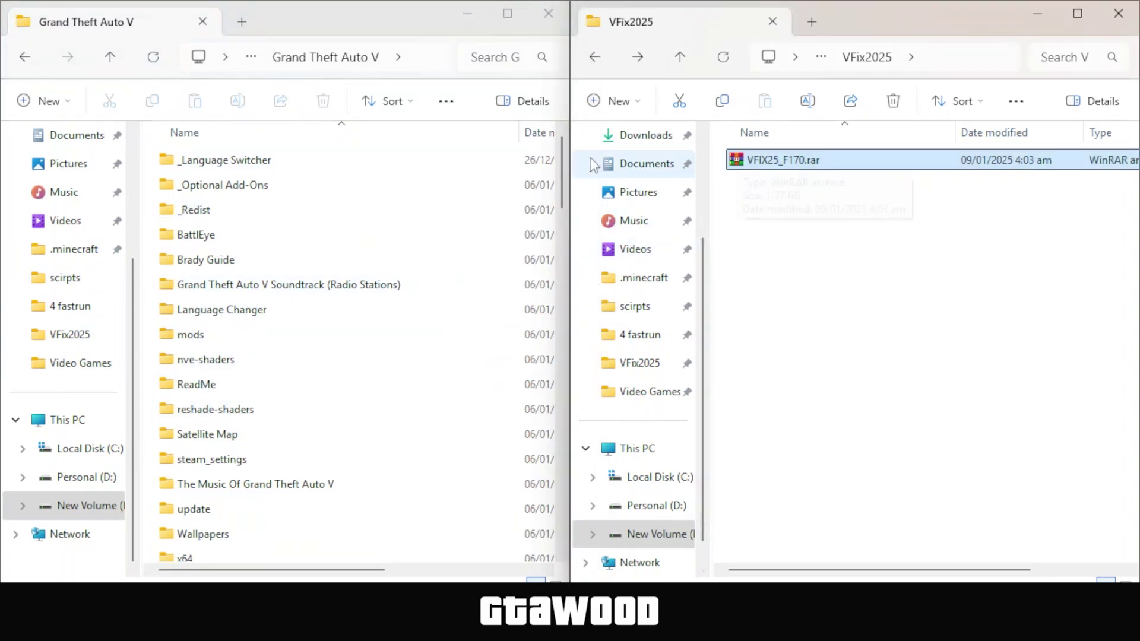
pyautogui.click(419, 57)
pyautogui.rightClick(407, 62)
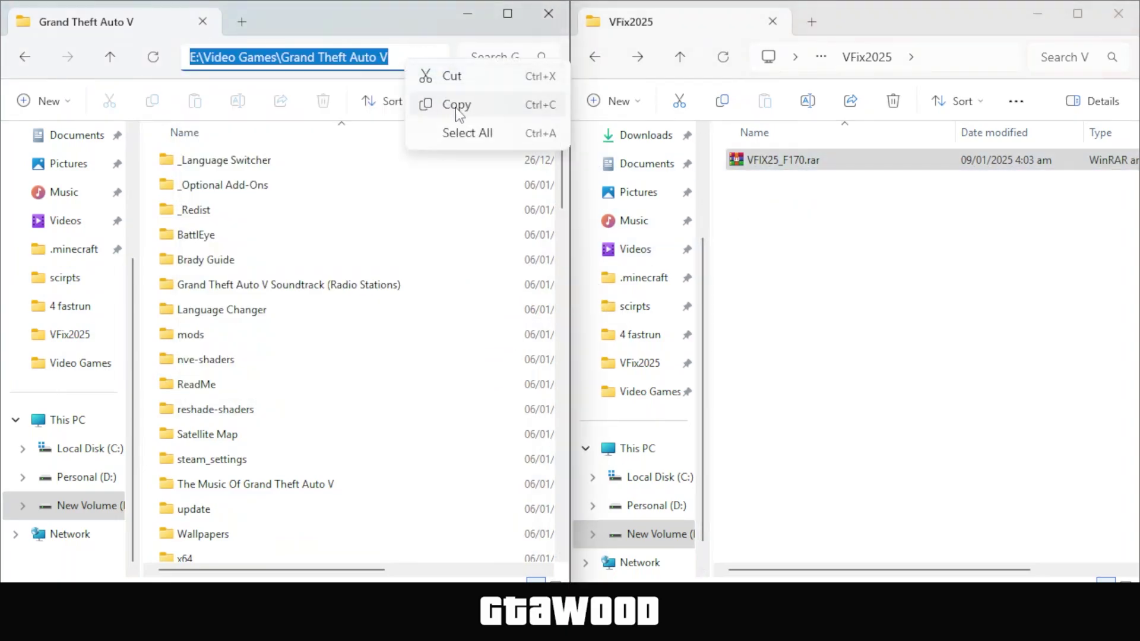
# Copy the game folder path, then go to Defender's Exclusions page and choose Add an exclusion
pyautogui.click(457, 110)
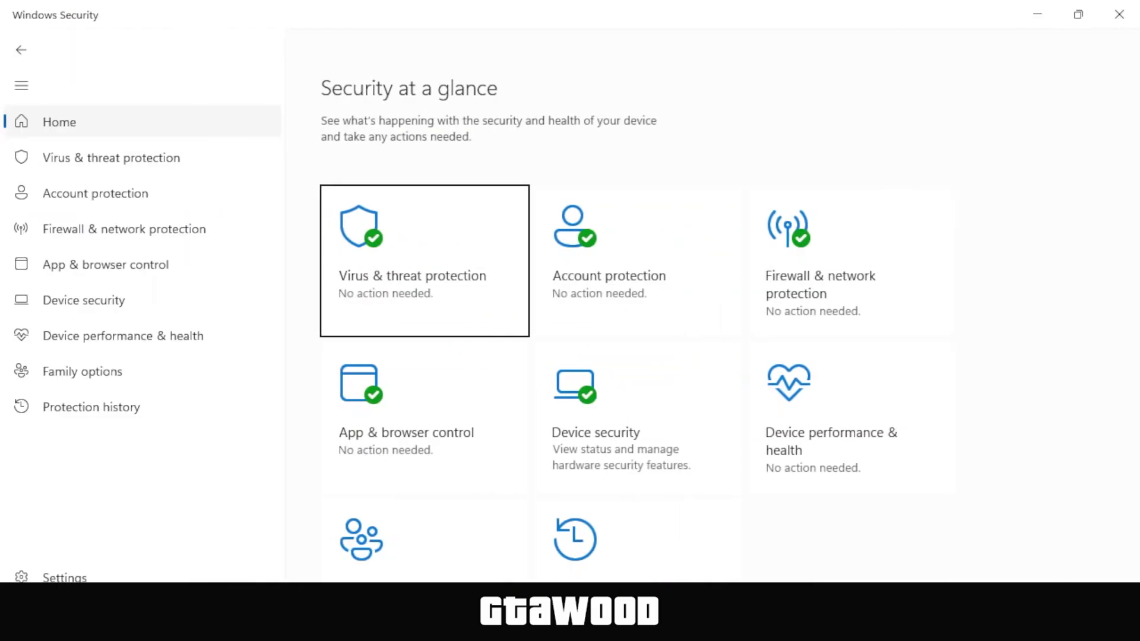
pyautogui.click(88, 164)
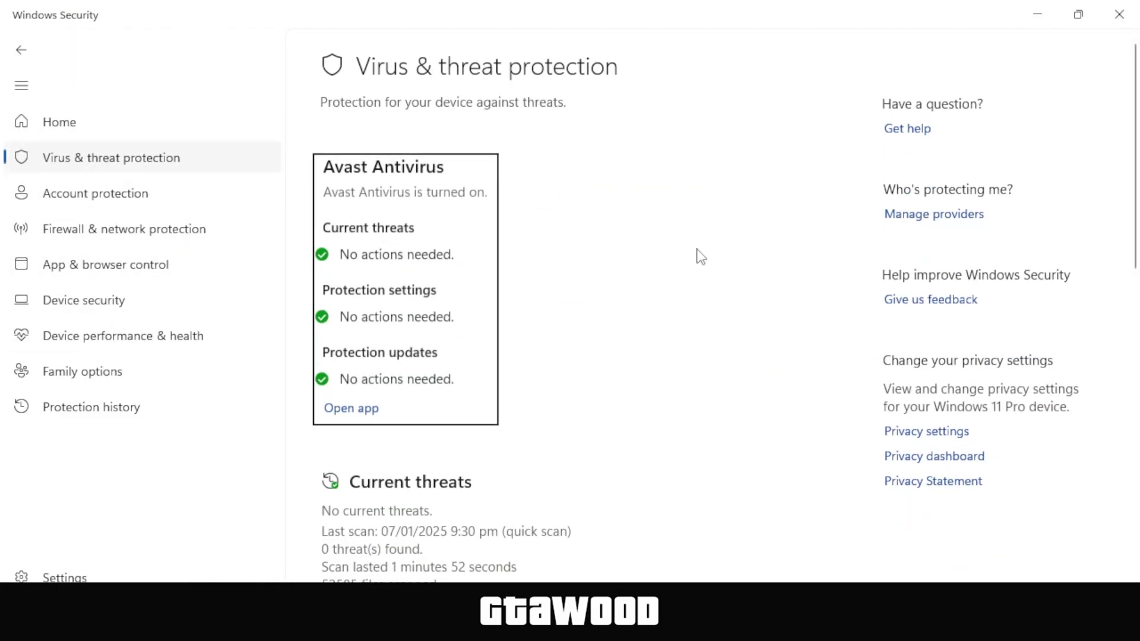
pyautogui.scroll(-10, 852, 279)
pyautogui.scroll(5, 858, 284)
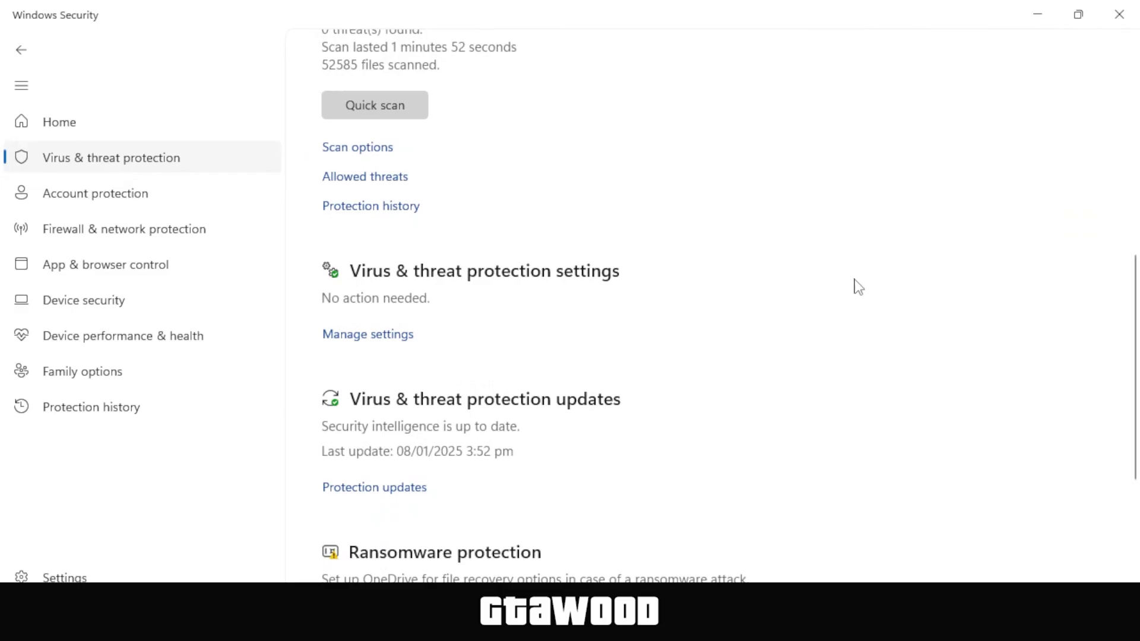
pyautogui.click(376, 336)
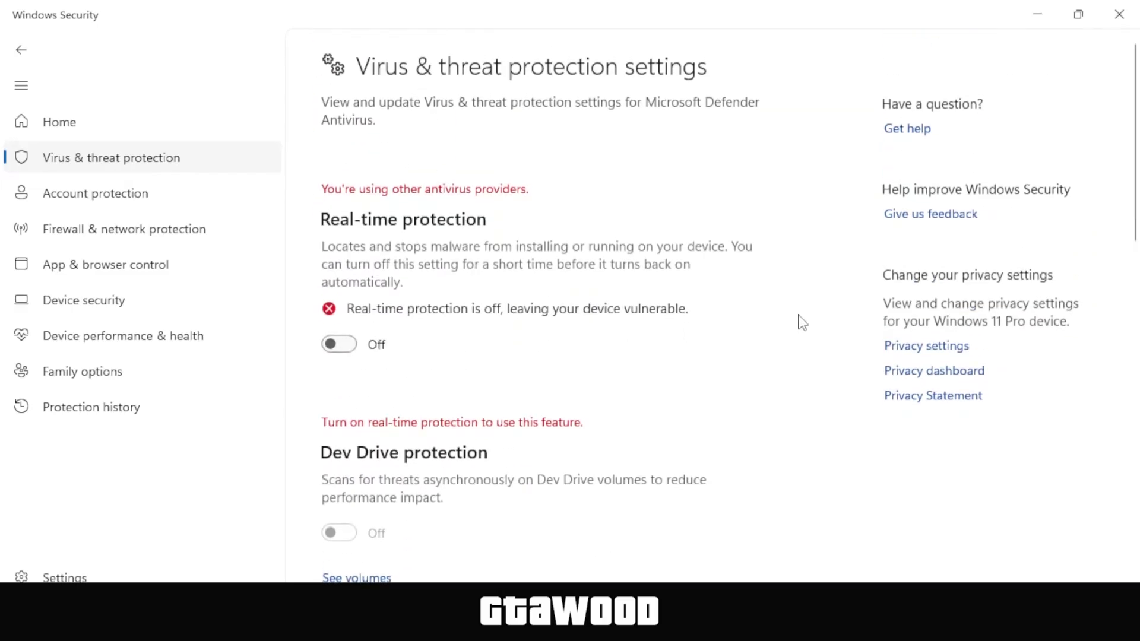
pyautogui.scroll(-18, 803, 323)
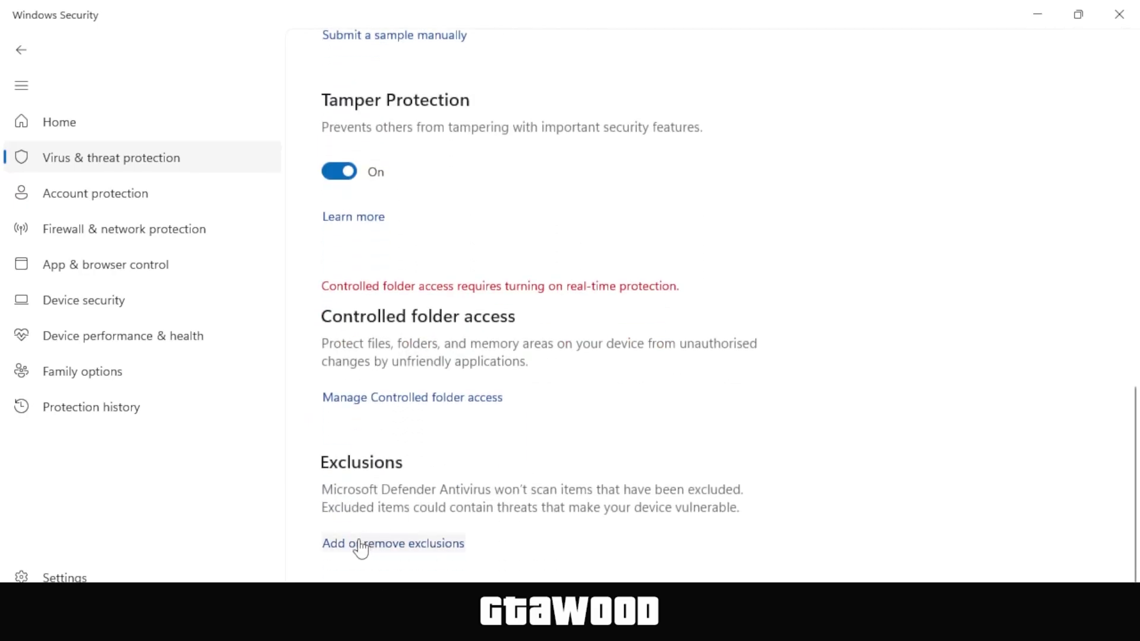
pyautogui.click(419, 549)
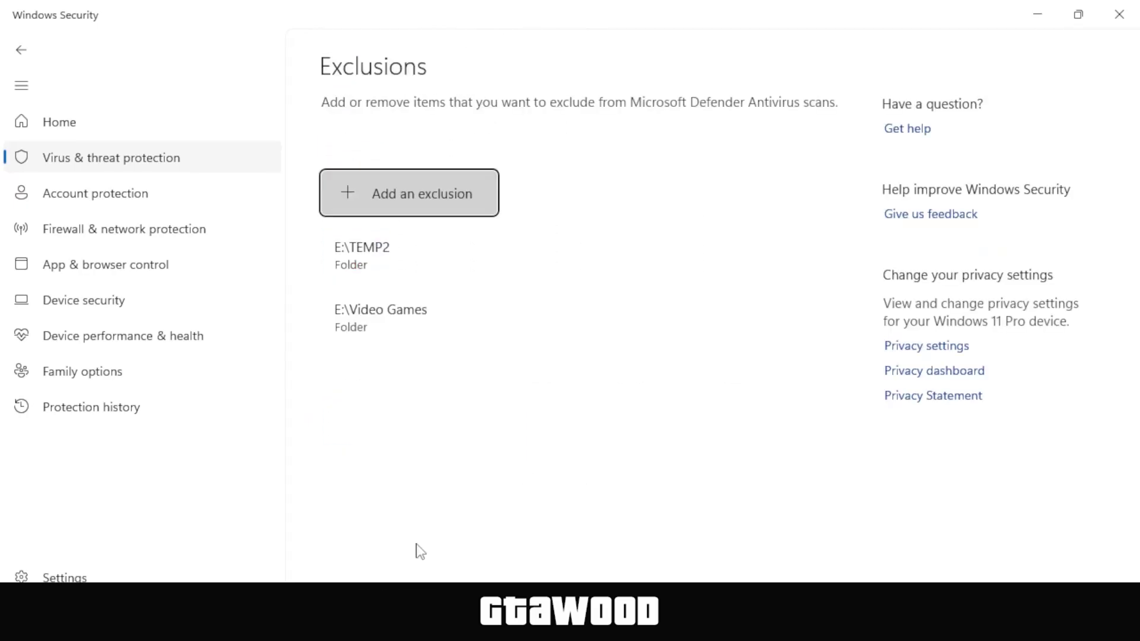
pyautogui.click(418, 202)
pyautogui.click(419, 202)
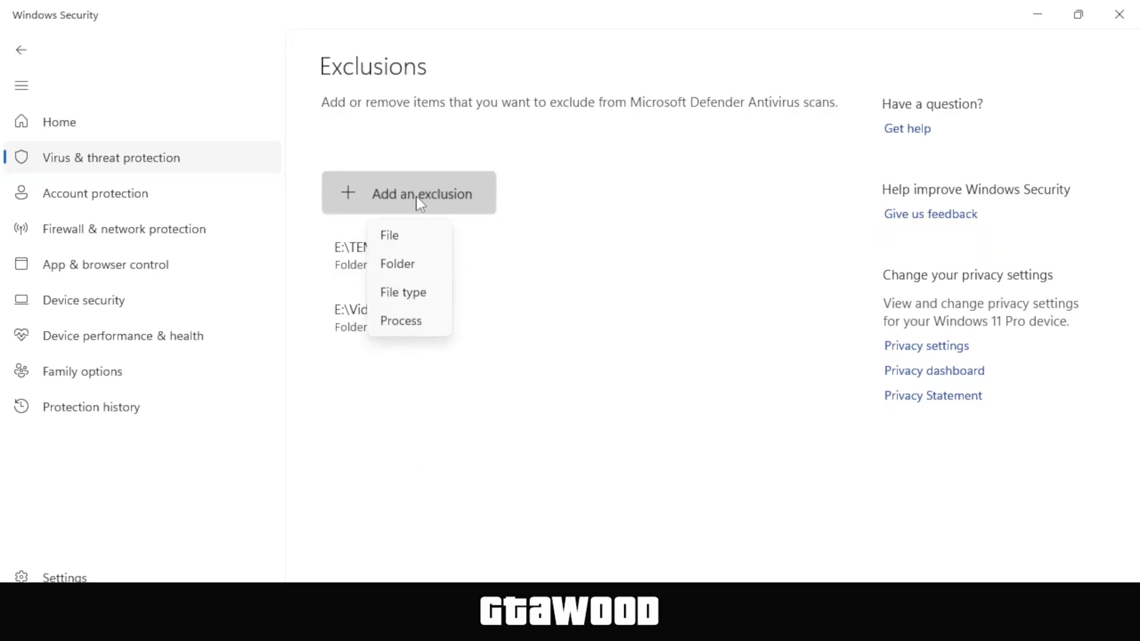
# Add E:\Video Games\Grand Theft Auto V as a folder exclusion by pasting its path into Select Folder
pyautogui.click(399, 266)
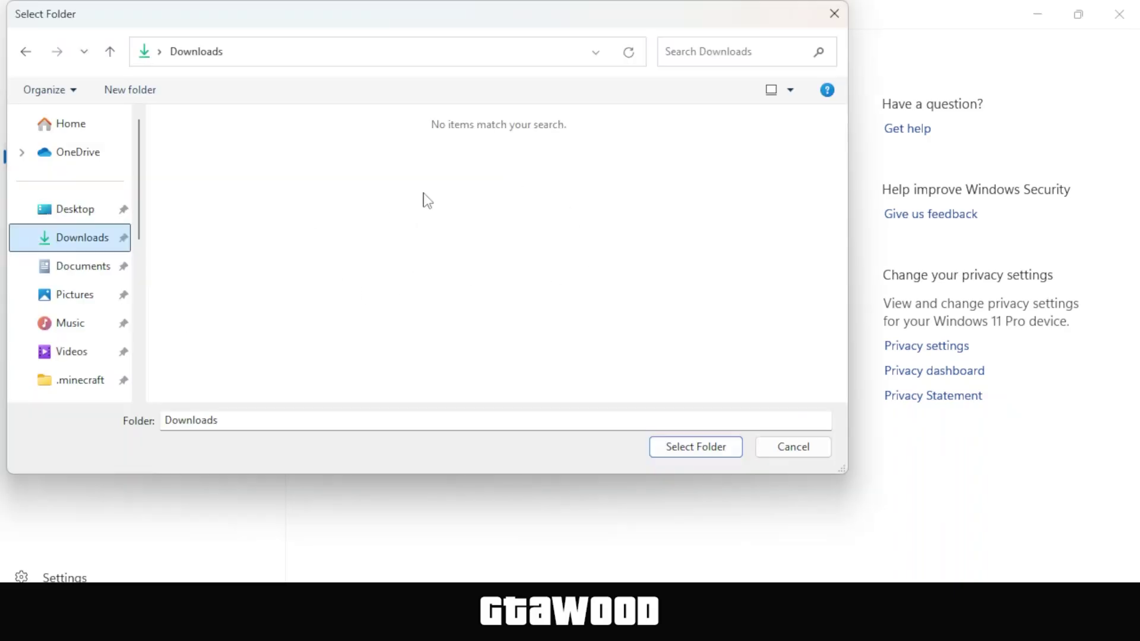
pyautogui.click(510, 51)
pyautogui.rightClick(510, 50)
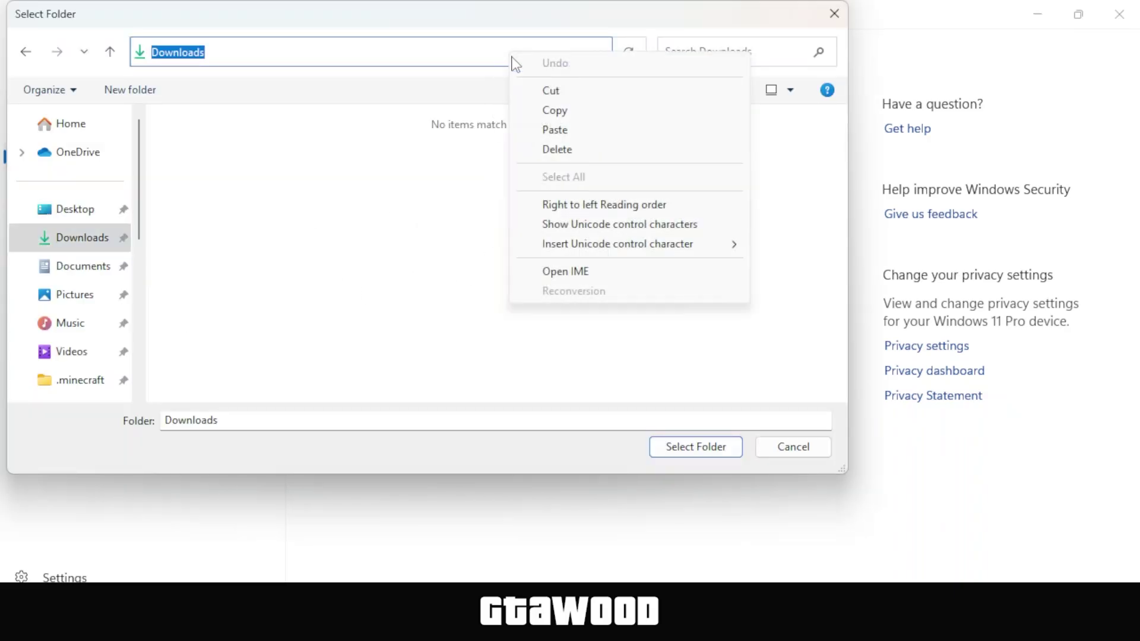
pyautogui.click(556, 130)
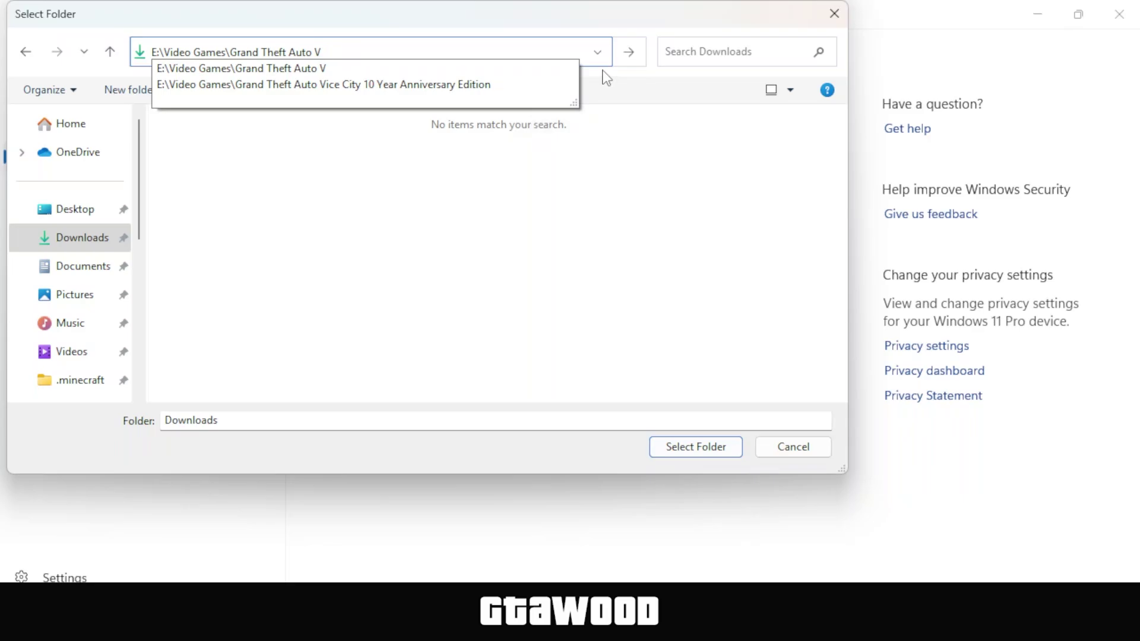
pyautogui.click(631, 52)
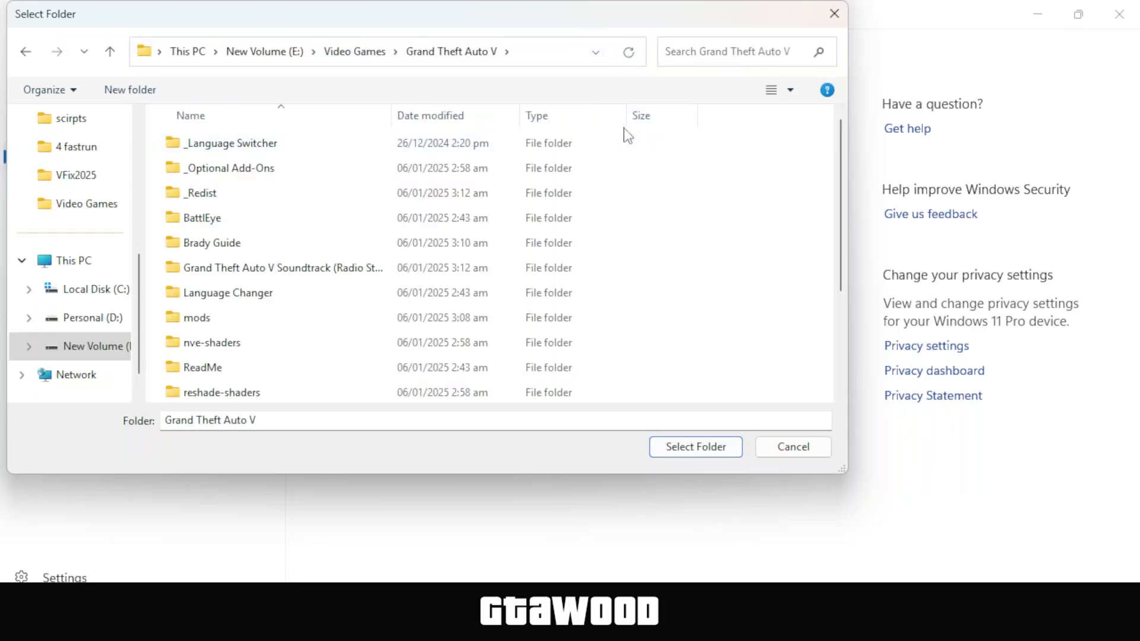
pyautogui.click(692, 455)
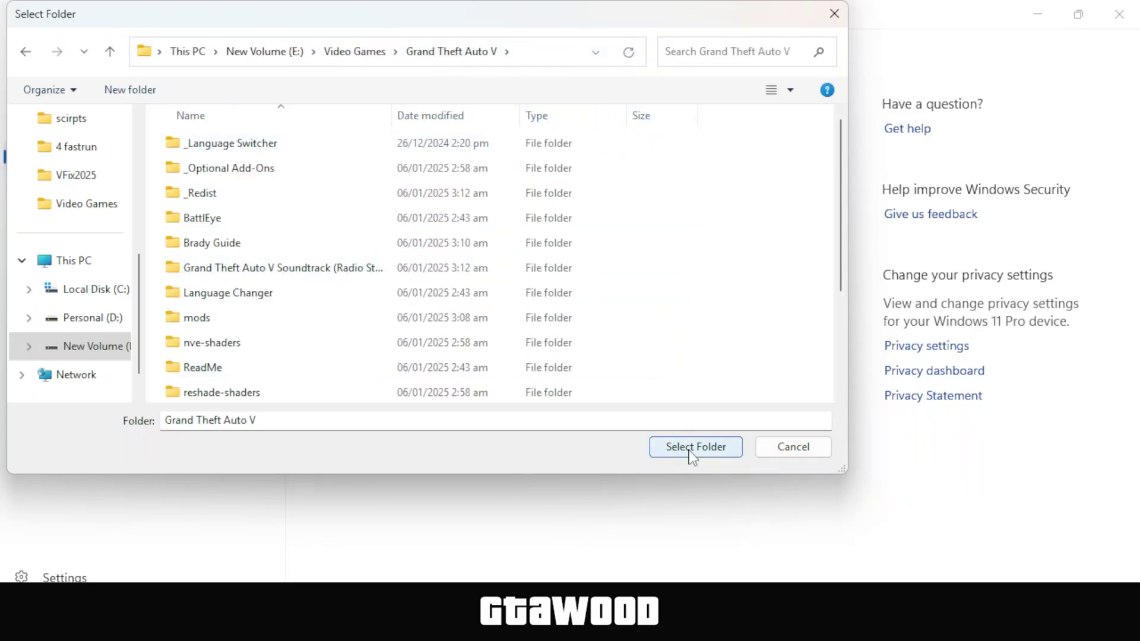
pyautogui.click(692, 455)
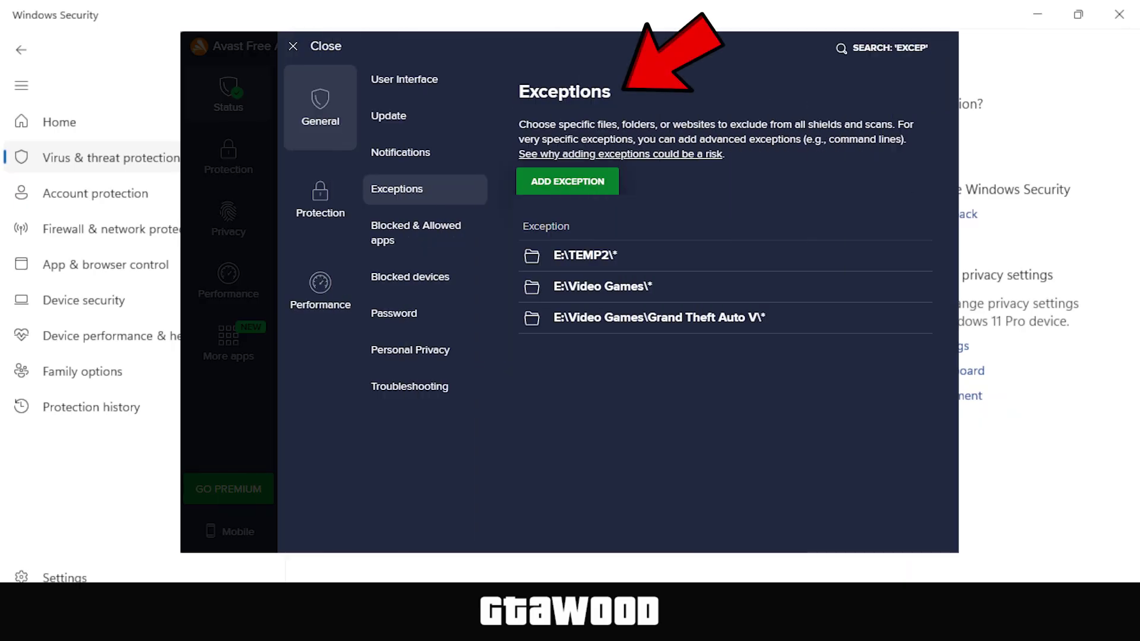
# Open VFIX25_F170.rar with WinRAR and place its window on the right, beside the game folder
pyautogui.click(1038, 14)
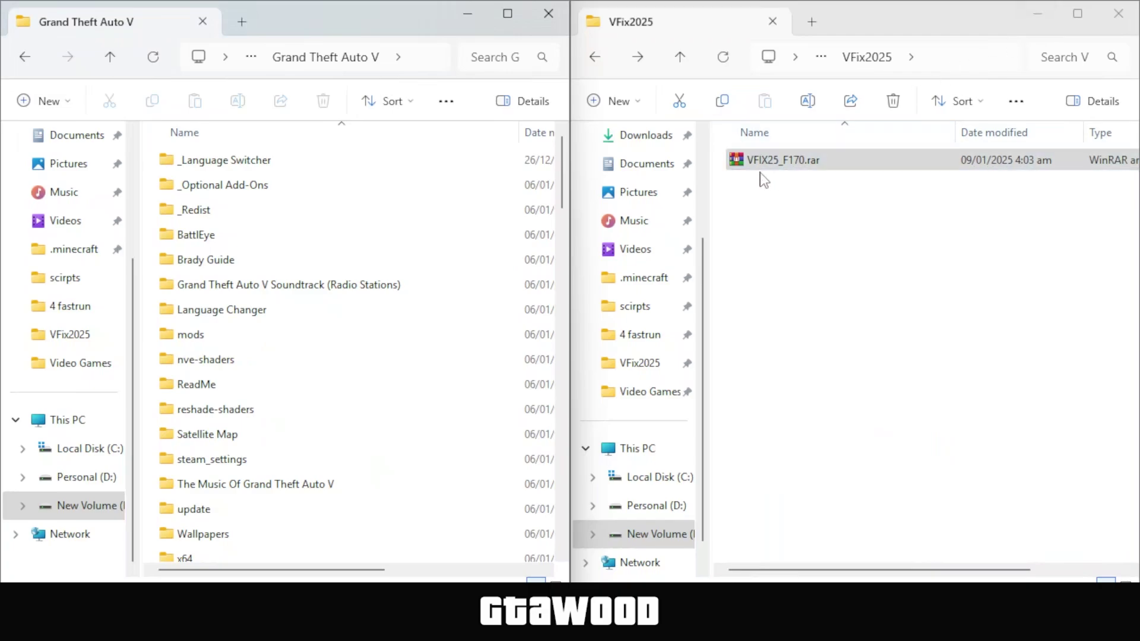
pyautogui.click(760, 174)
pyautogui.rightClick(735, 170)
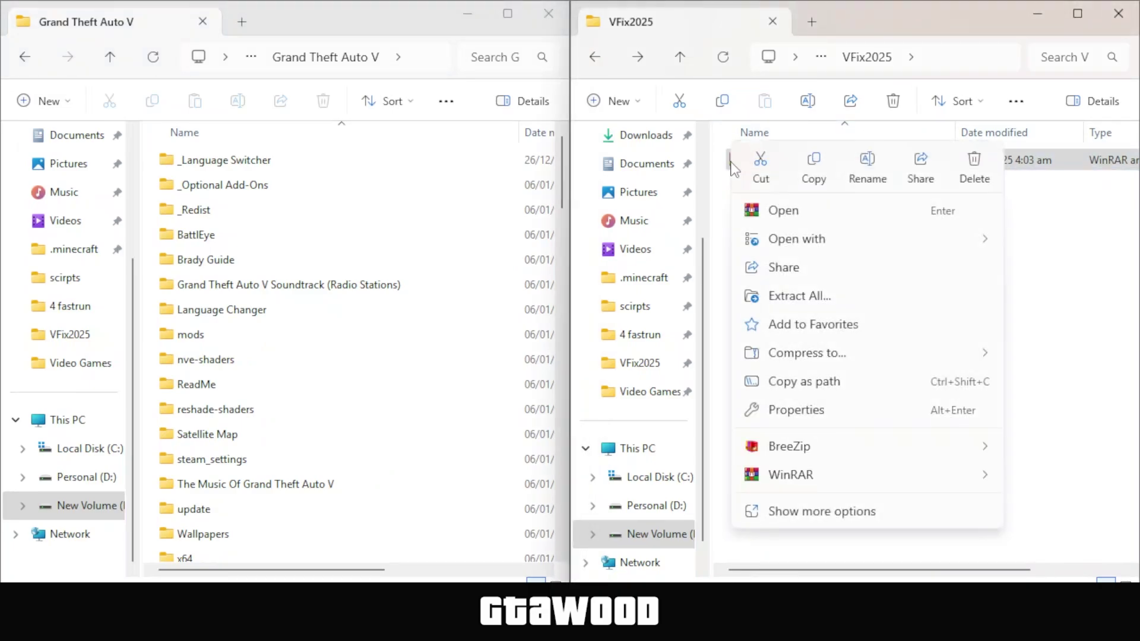
pyautogui.moveTo(809, 243)
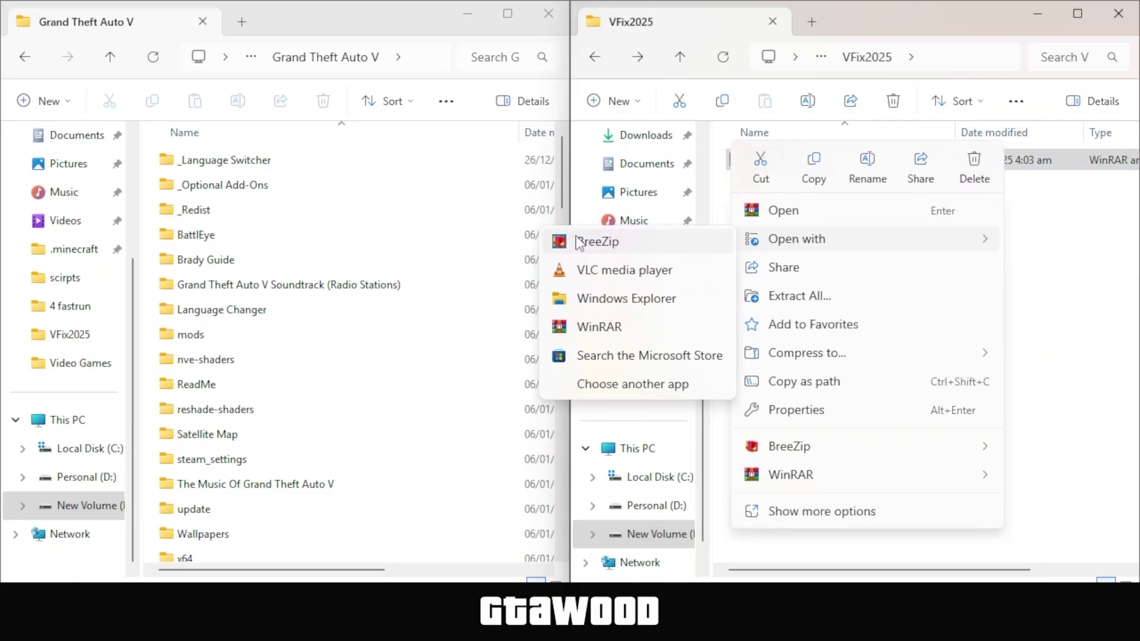
pyautogui.click(563, 330)
pyautogui.moveTo(526, 199); pyautogui.dragTo(1135, 306)
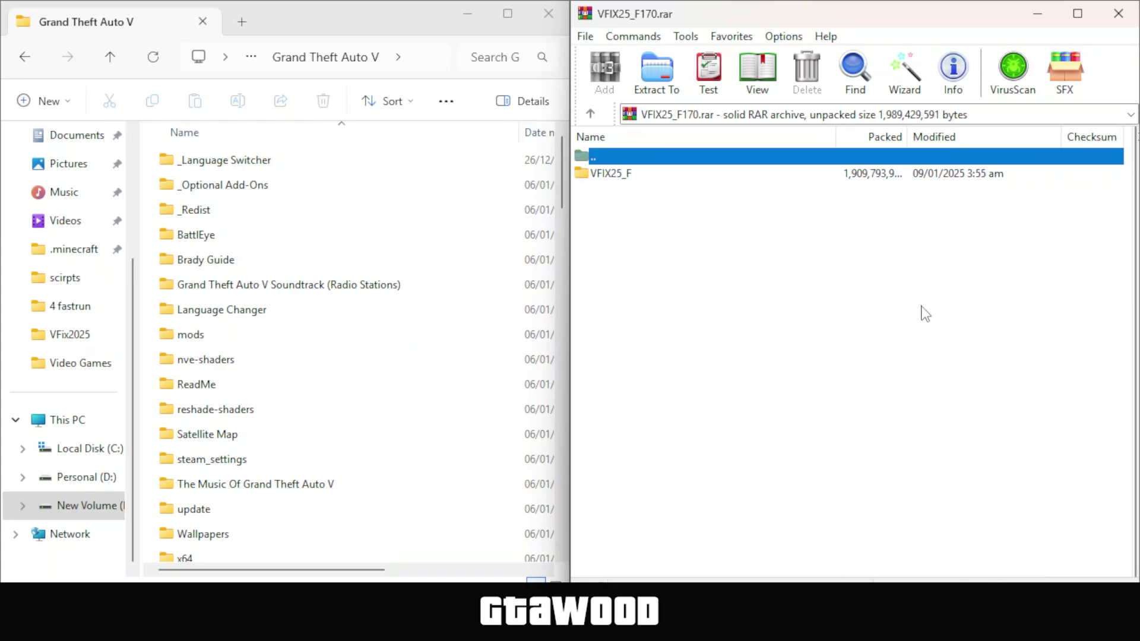
# Extract all 17 .dll files from VFIX25_F\dll into Grand Theft Auto V, entering the archive password
pyautogui.click(614, 174)
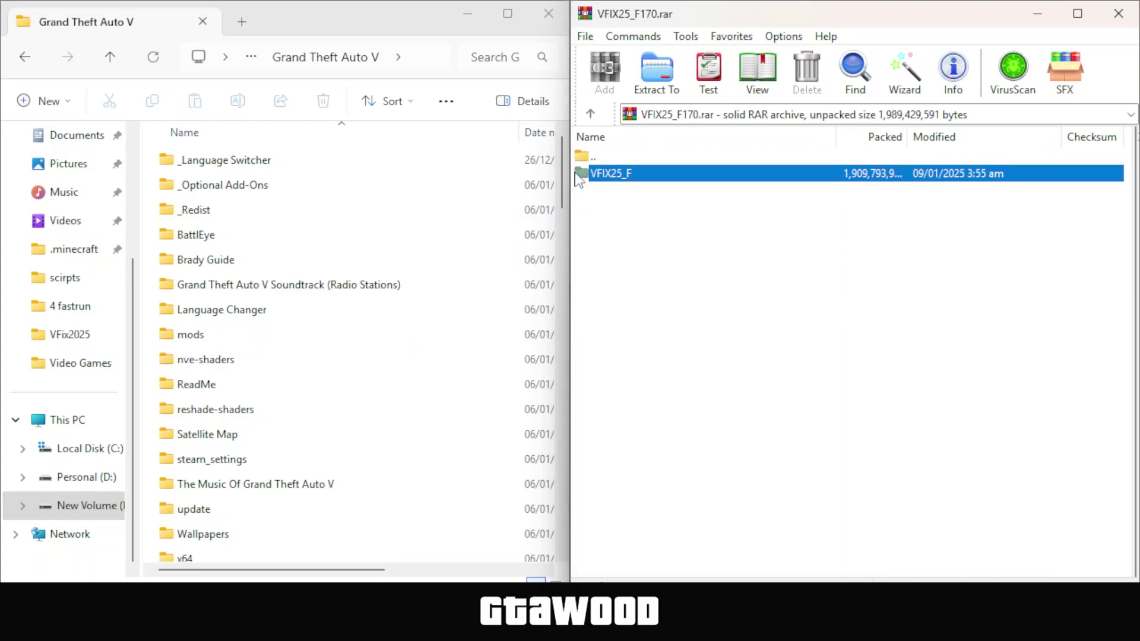
pyautogui.doubleClick(583, 176)
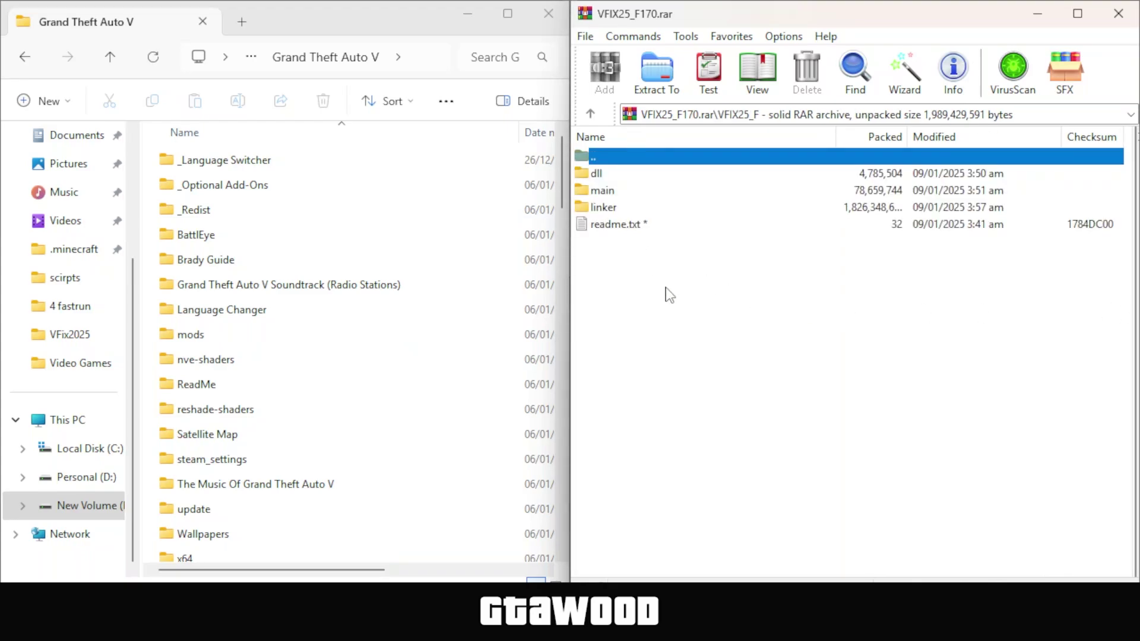
pyautogui.click(583, 177)
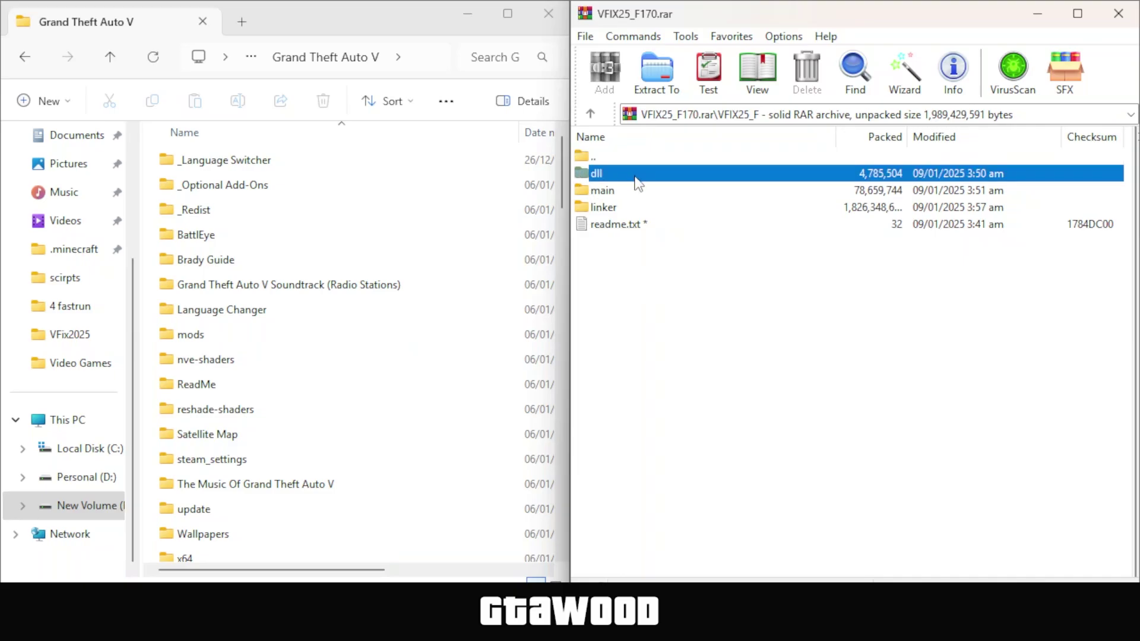
pyautogui.doubleClick(588, 174)
pyautogui.moveTo(736, 552); pyautogui.dragTo(596, 187)
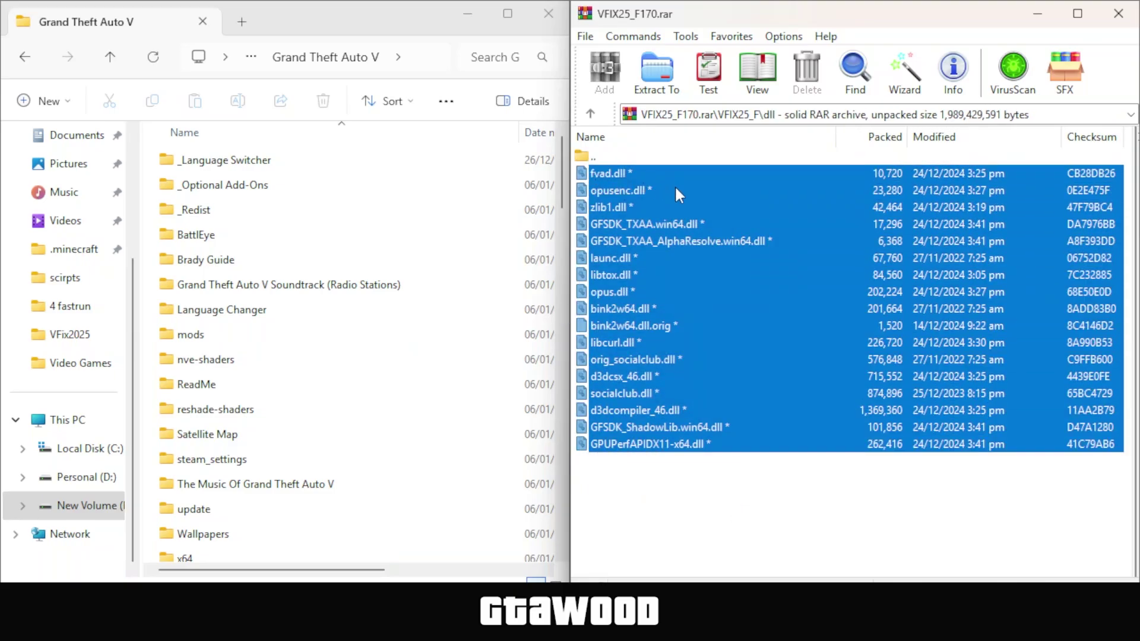
pyautogui.moveTo(676, 189); pyautogui.dragTo(151, 399)
pyautogui.write('123')
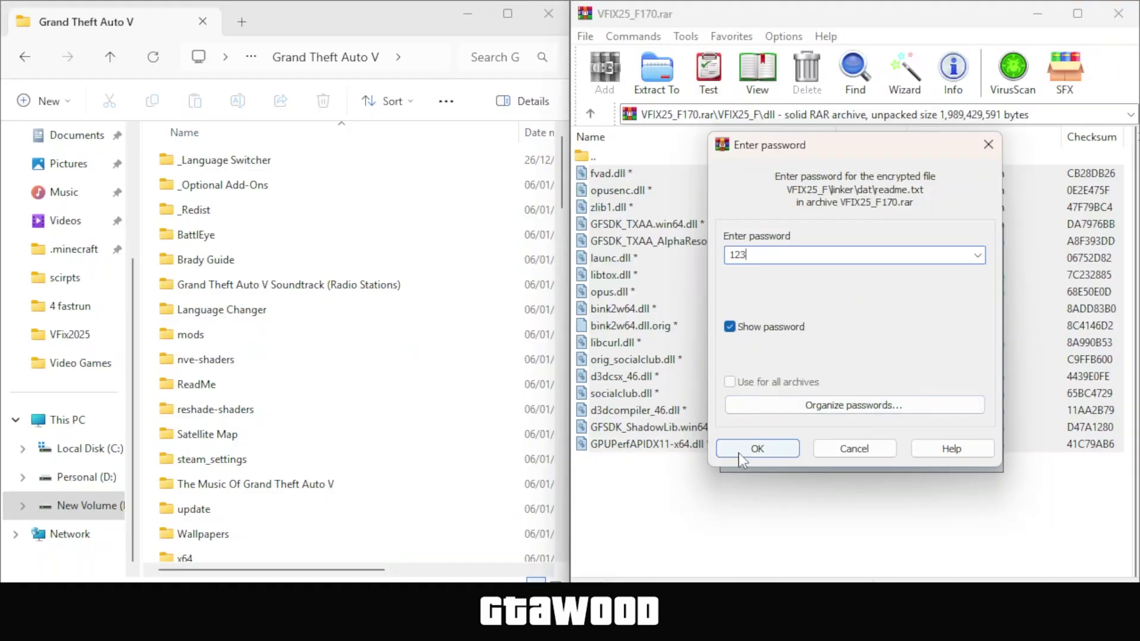
pyautogui.click(740, 451)
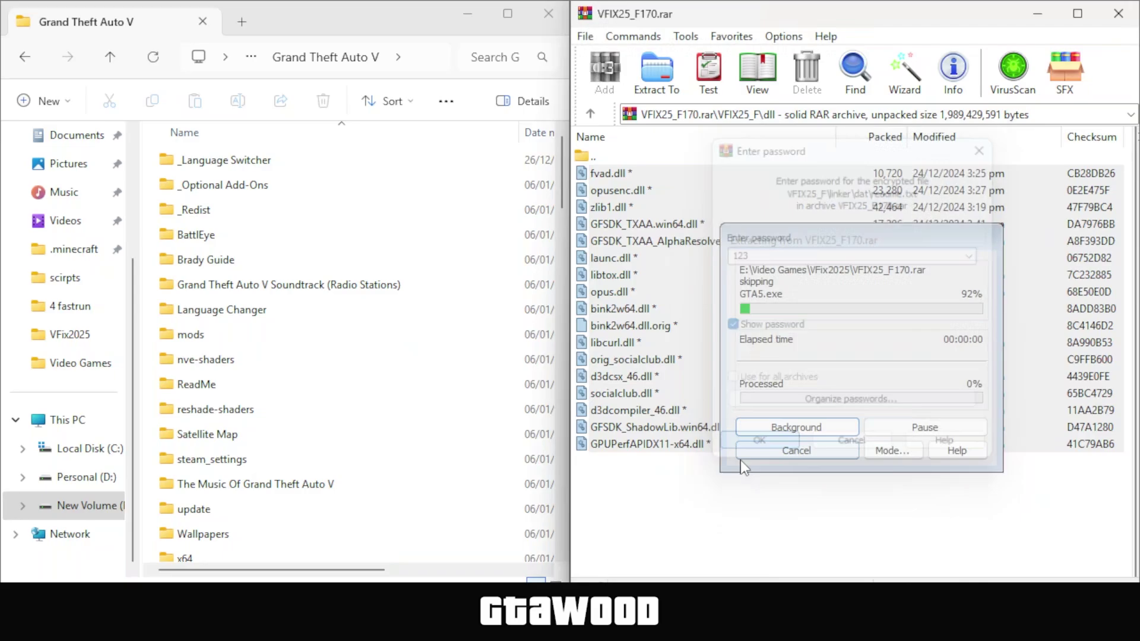
# Extract the eleven files from VFIX25_F\main into Grand Theft Auto V, replacing existing files
pyautogui.click(590, 116)
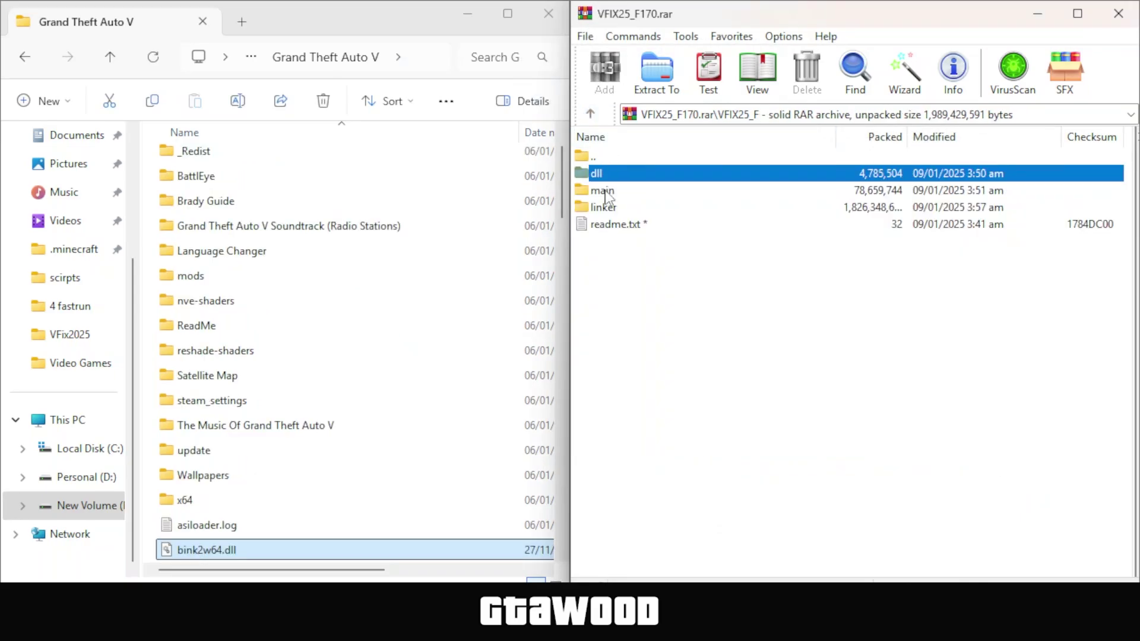
pyautogui.click(631, 191)
pyautogui.doubleClick(585, 191)
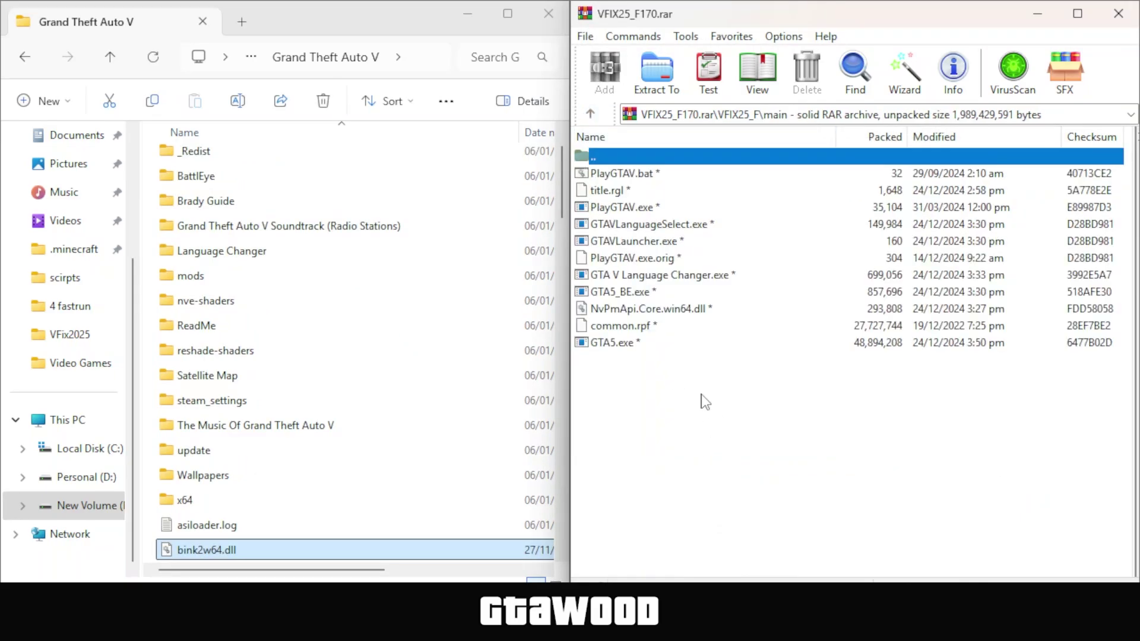
pyautogui.moveTo(737, 397); pyautogui.dragTo(149, 384)
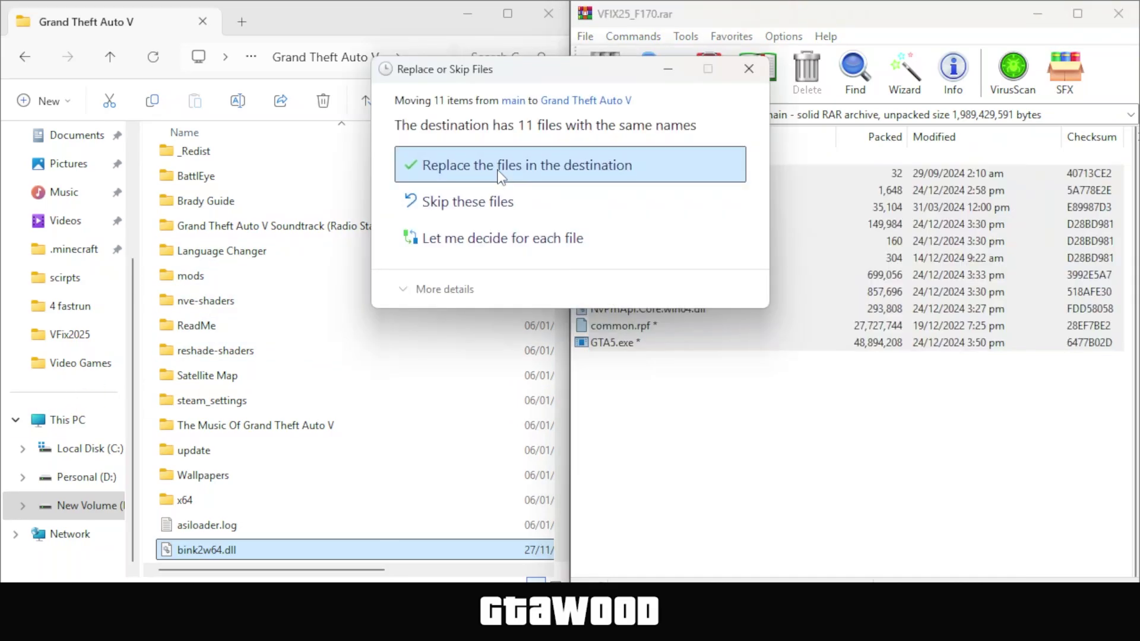
pyautogui.click(567, 166)
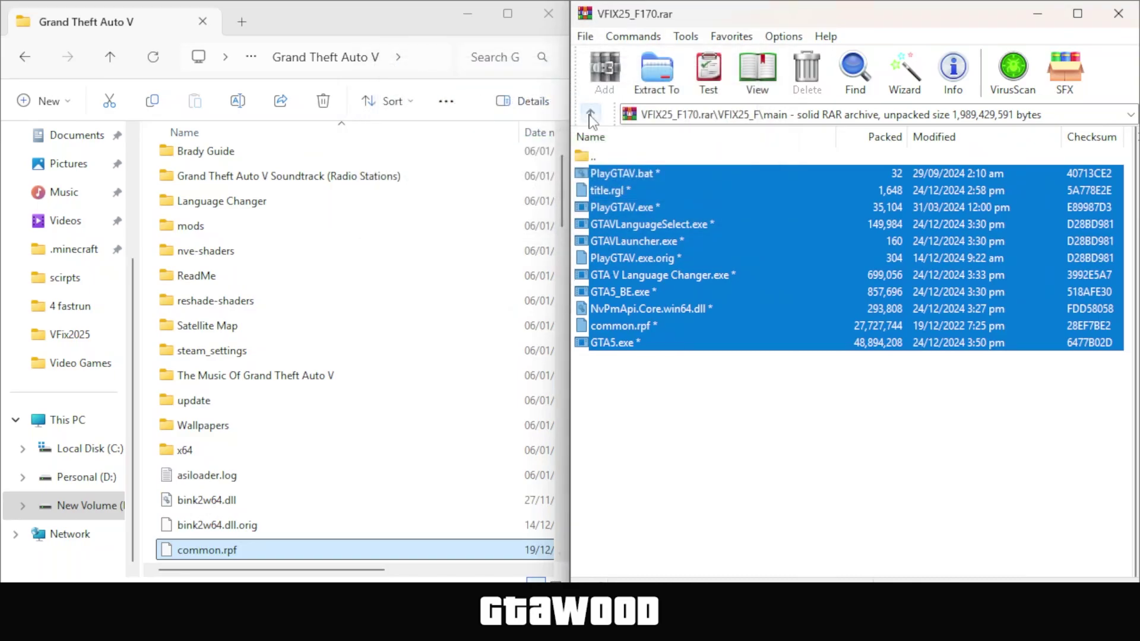
# Copy linker\dat\metadata.dat from the archive into the game's x64 folder, replacing the existing file
pyautogui.click(590, 113)
pyautogui.click(600, 207)
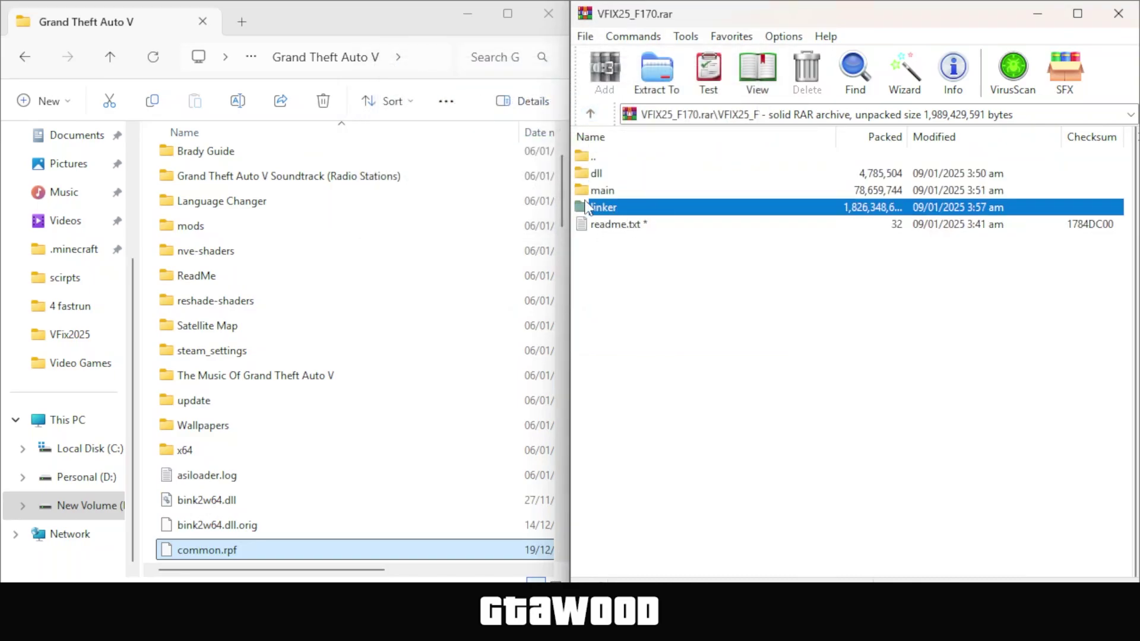
pyautogui.doubleClick(586, 208)
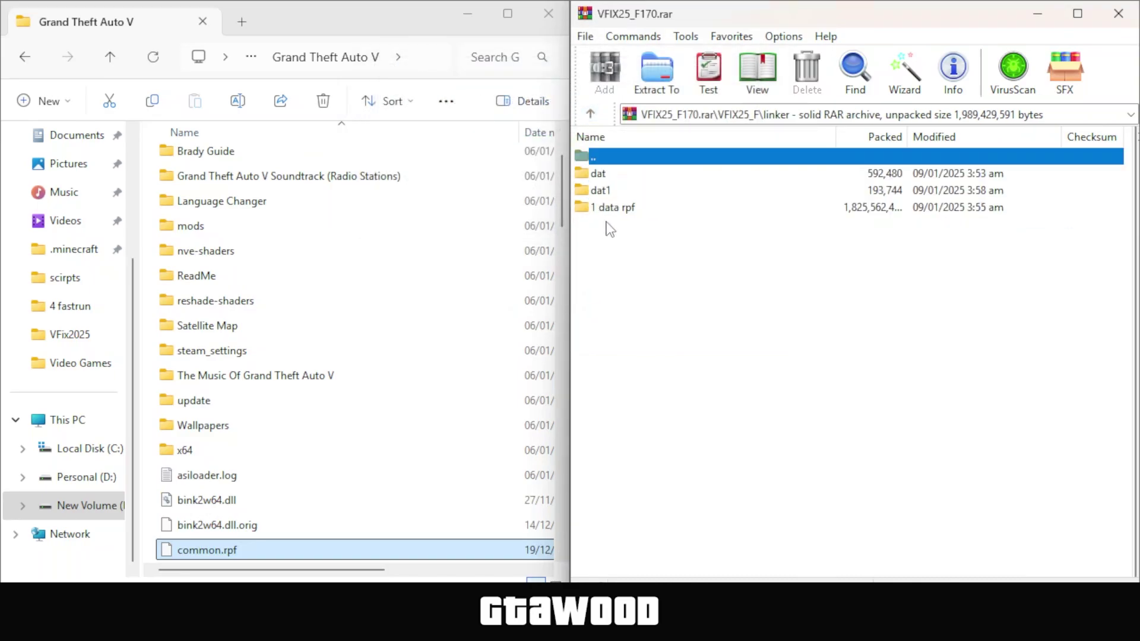
pyautogui.click(656, 178)
pyautogui.doubleClick(586, 177)
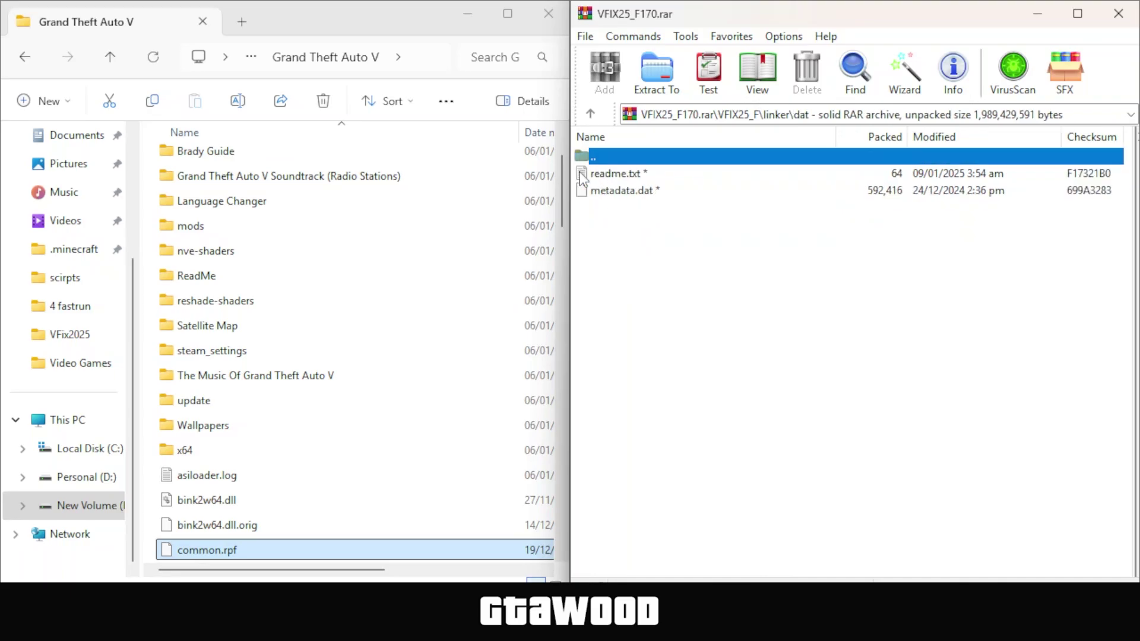
pyautogui.click(601, 196)
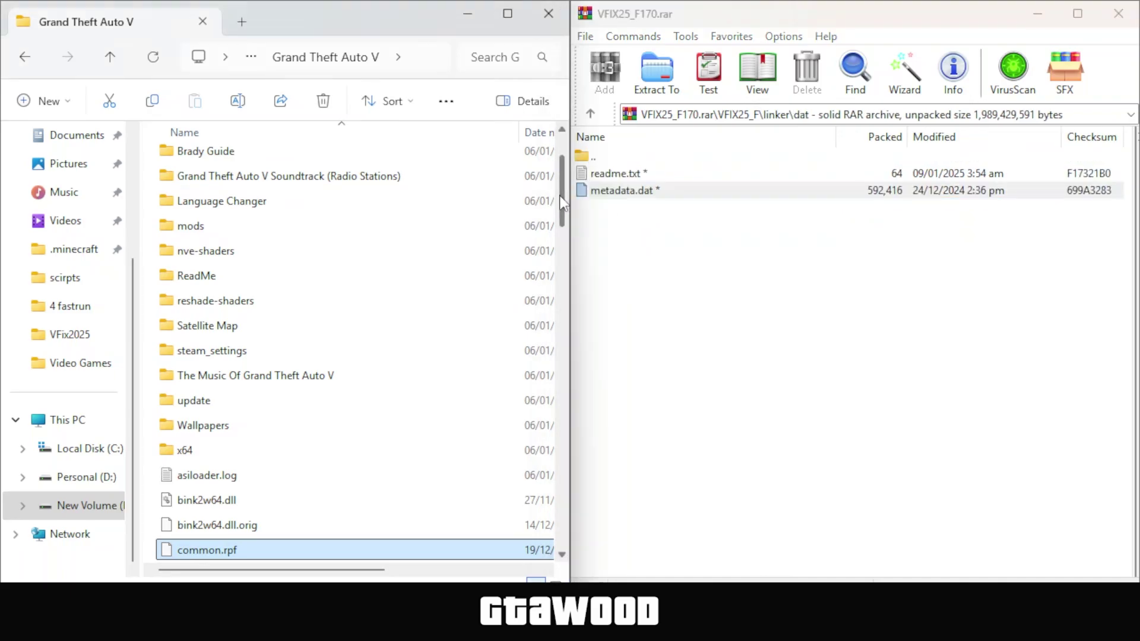
pyautogui.scroll(-3, 349, 244)
pyautogui.click(216, 244)
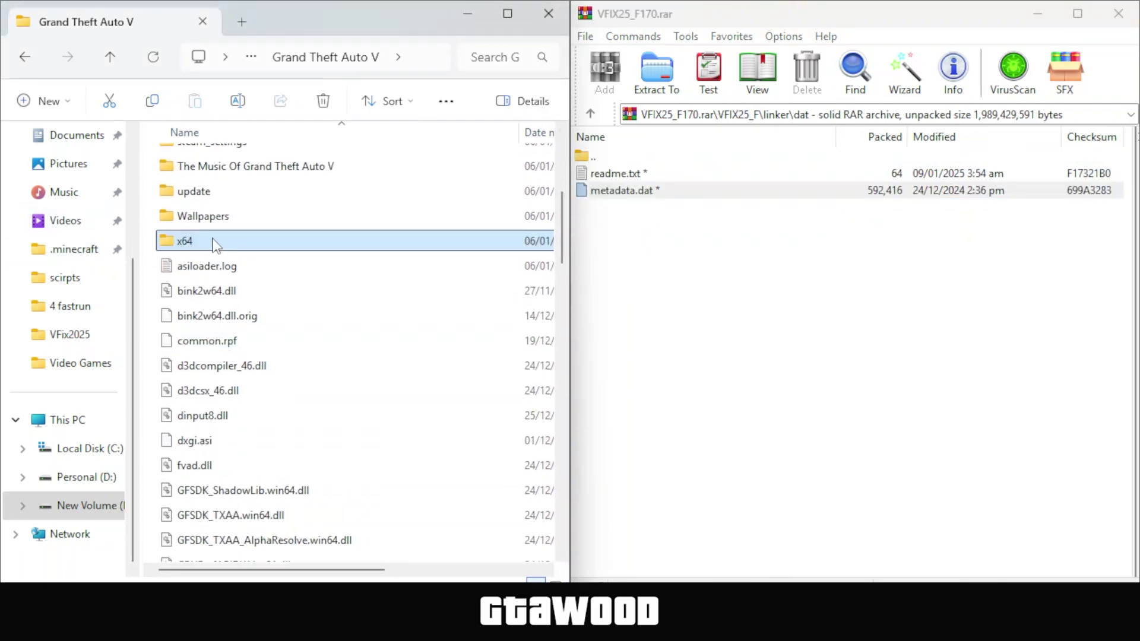
pyautogui.rightClick(171, 243)
pyautogui.click(205, 173)
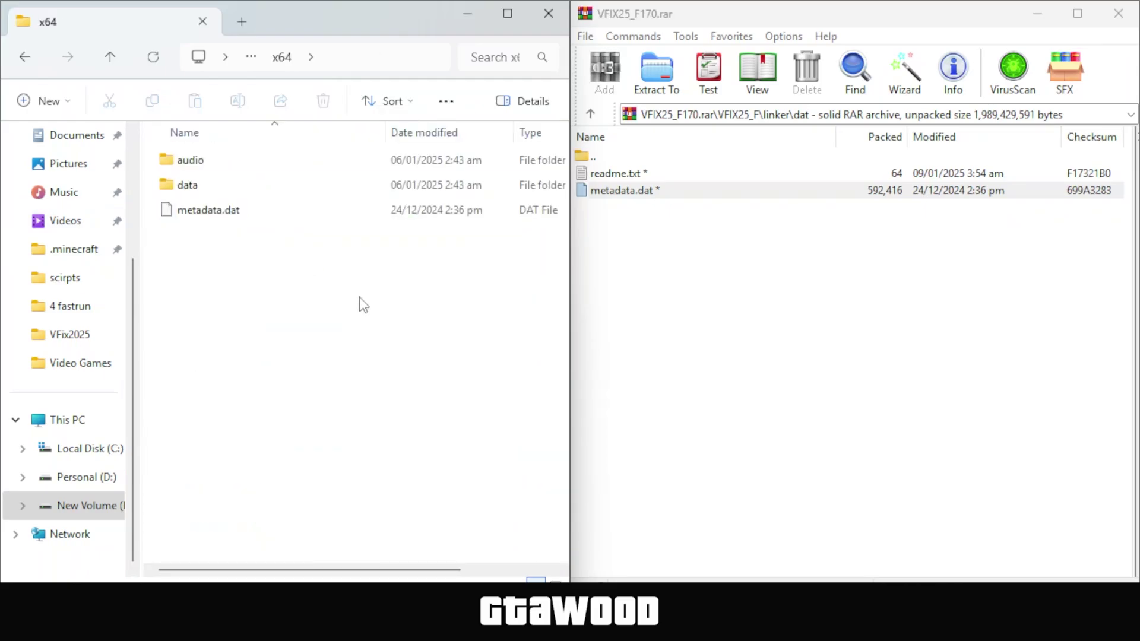
pyautogui.moveTo(582, 187); pyautogui.dragTo(307, 327)
pyautogui.click(522, 165)
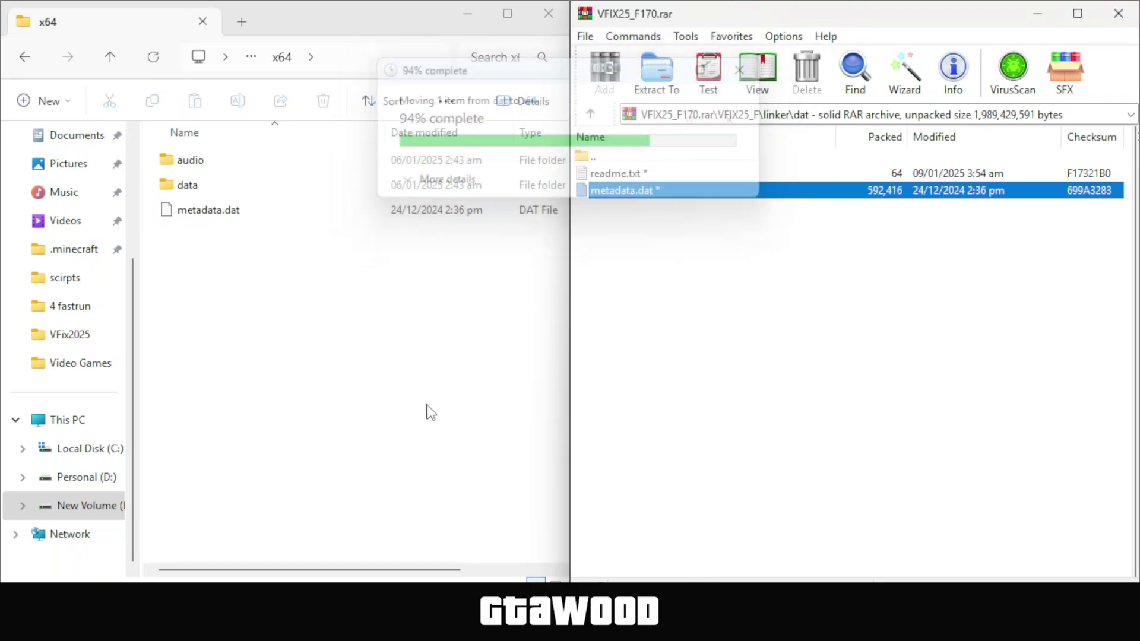
# Copy linker\dat1\metadata.dat into the game's update\x64 folder, overwriting it, then return to Grand Theft Auto V
pyautogui.click(109, 57)
pyautogui.click(592, 114)
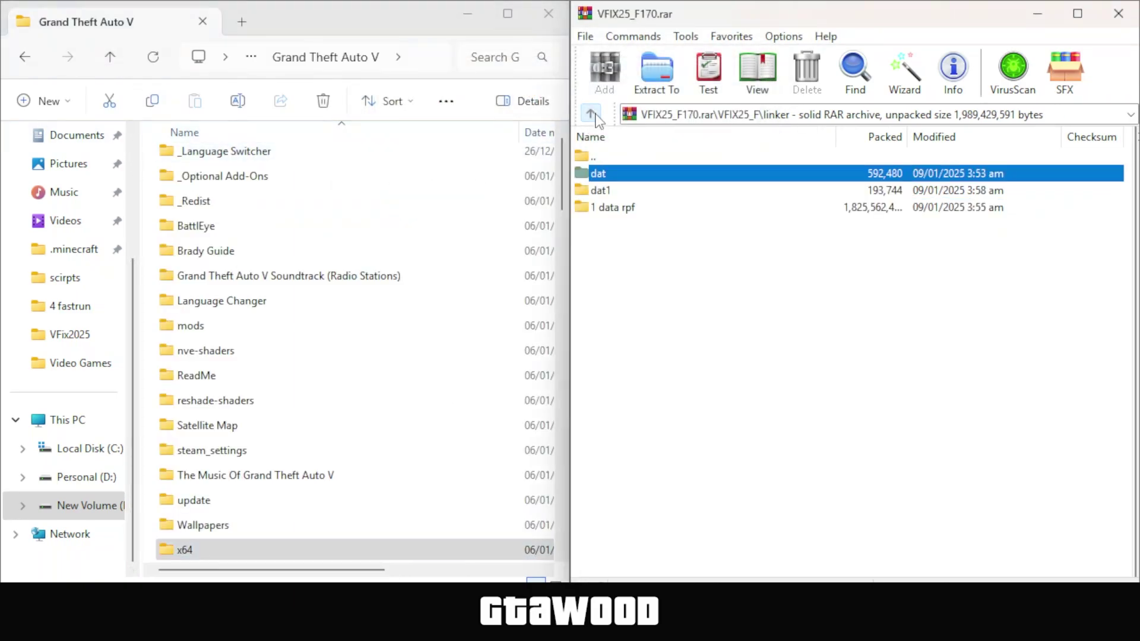
pyautogui.click(600, 191)
pyautogui.doubleClick(587, 192)
pyautogui.click(622, 190)
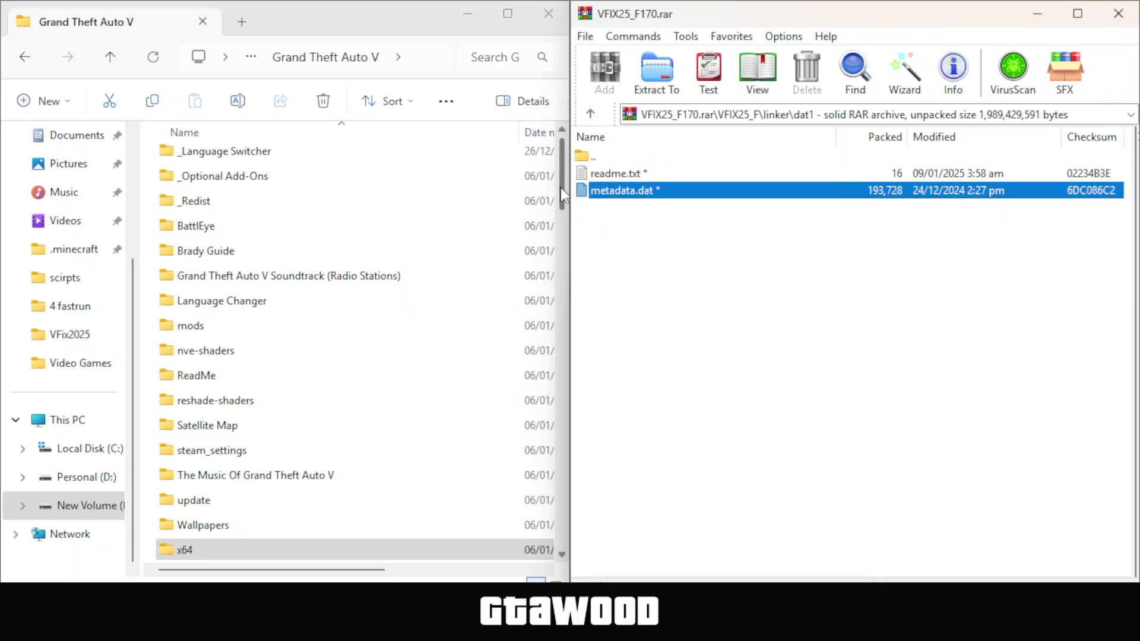
pyautogui.moveTo(563, 172); pyautogui.dragTo(563, 214)
pyautogui.click(270, 264)
pyautogui.doubleClick(270, 265)
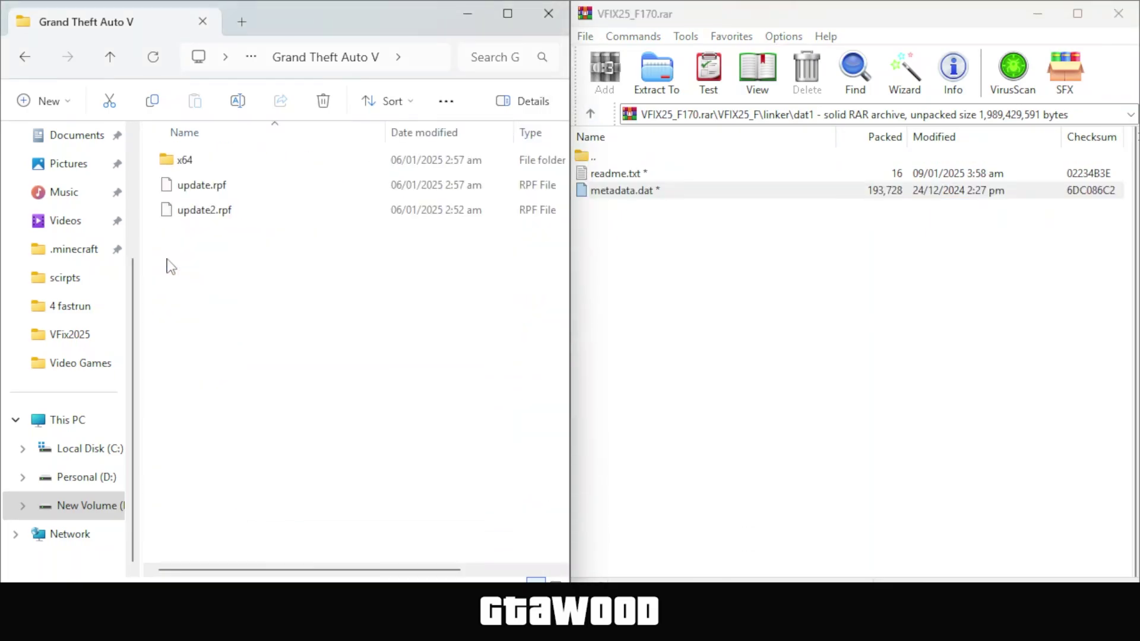
pyautogui.doubleClick(242, 163)
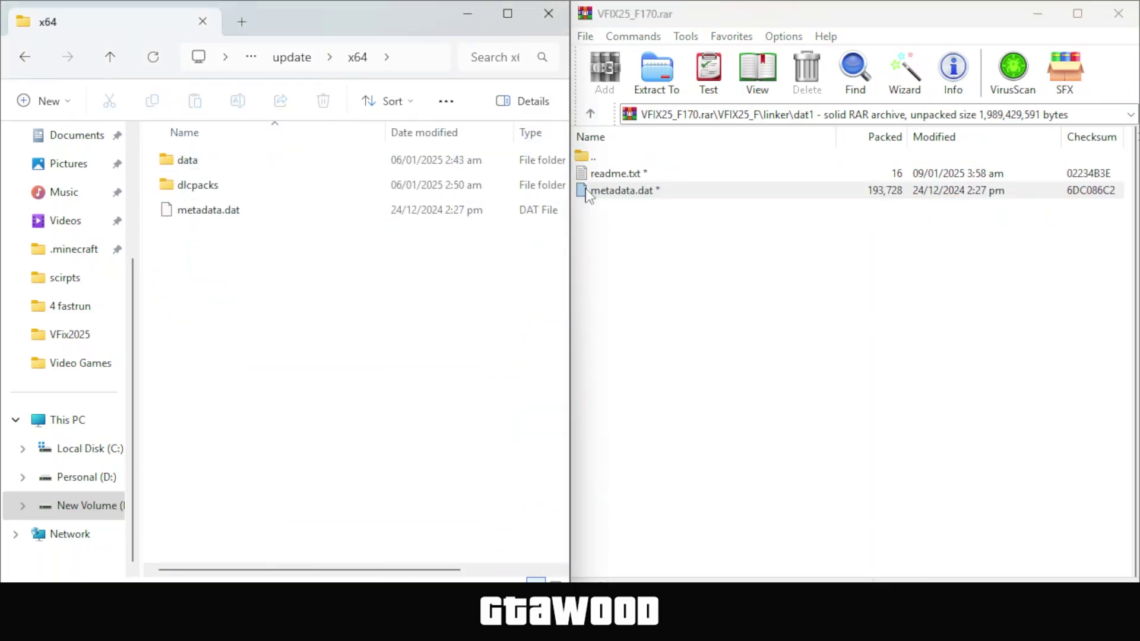
pyautogui.moveTo(586, 193); pyautogui.dragTo(312, 350)
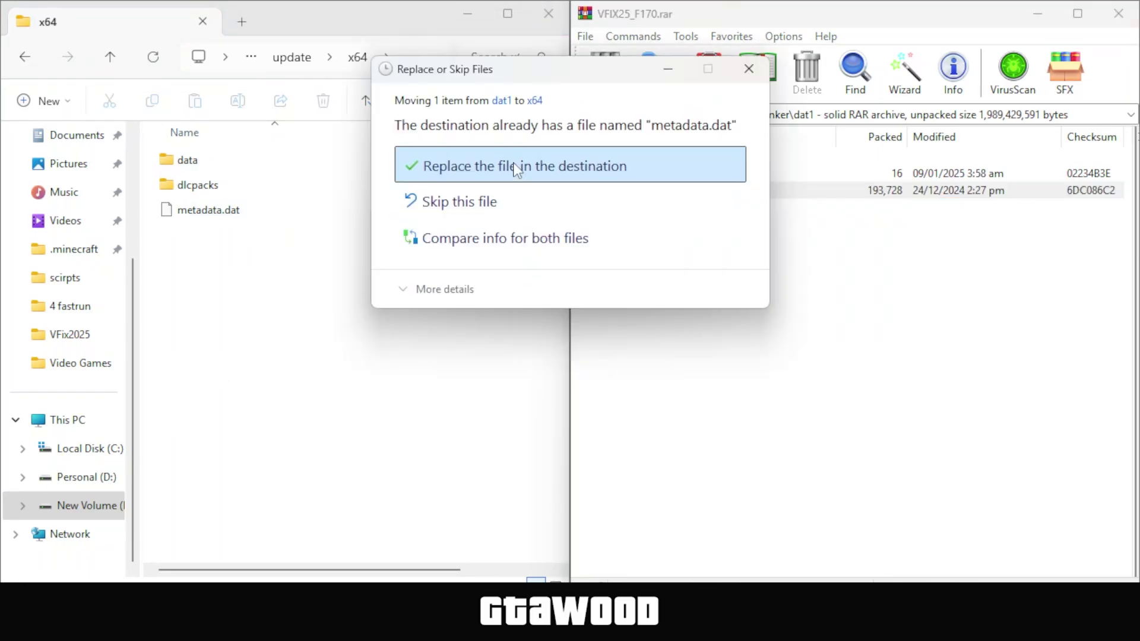
pyautogui.click(516, 171)
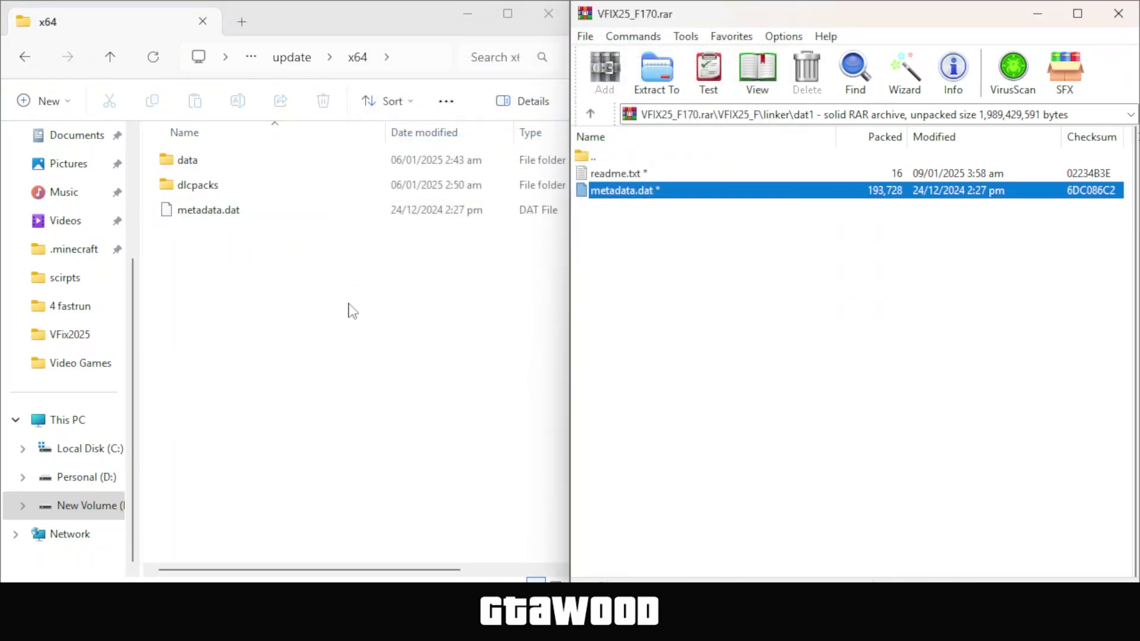
pyautogui.click(110, 57)
pyautogui.click(110, 57)
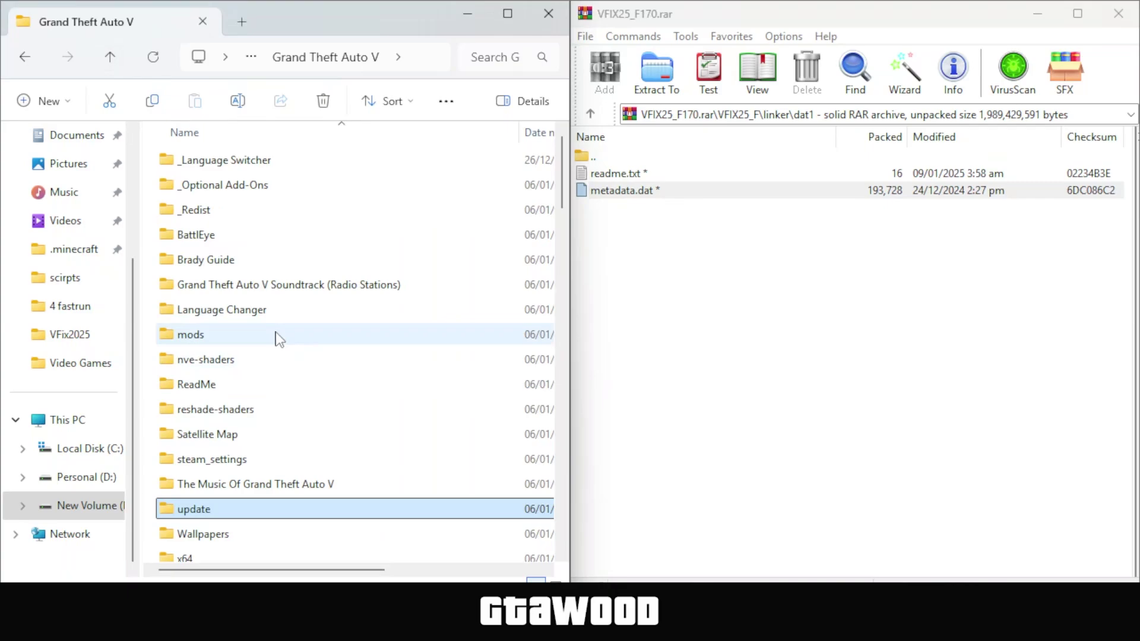
# Copy update.rpf and update2.rpf from linker\1 data rpf into the game's update folder, overwriting both
pyautogui.click(591, 113)
pyautogui.click(628, 214)
pyautogui.doubleClick(613, 209)
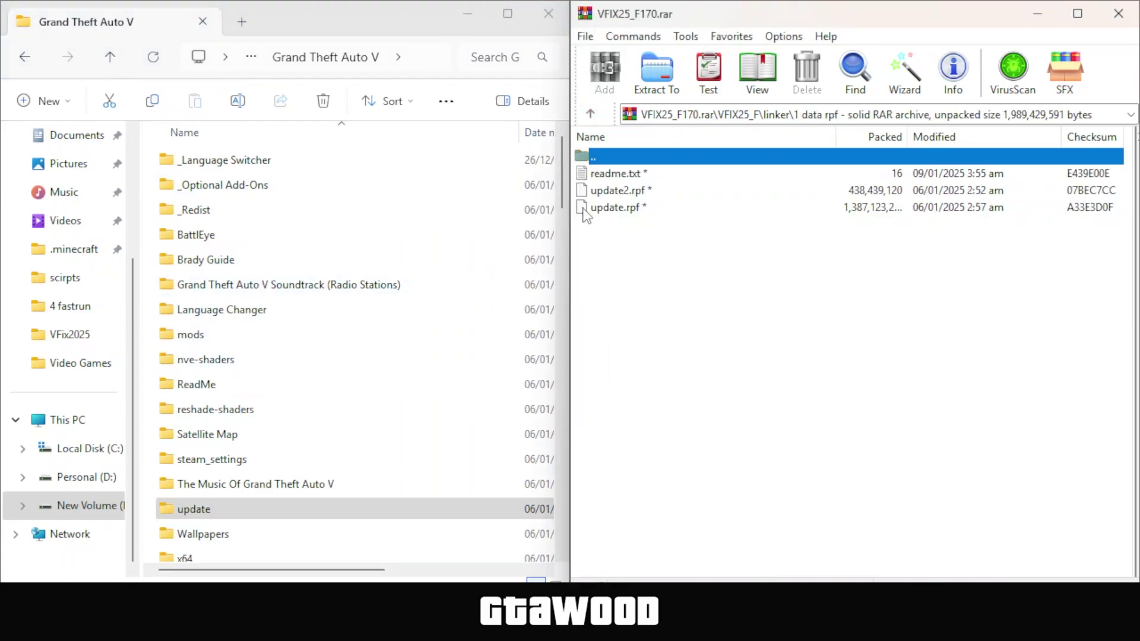
pyautogui.moveTo(665, 230); pyautogui.dragTo(564, 234)
pyautogui.doubleClick(173, 199)
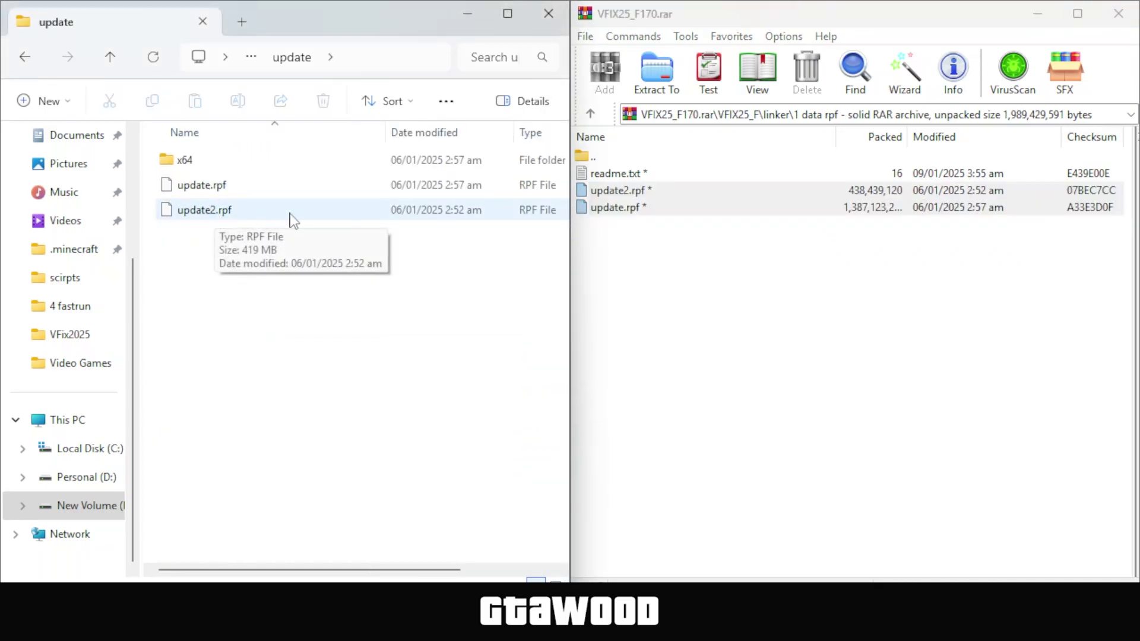
pyautogui.moveTo(585, 199); pyautogui.dragTo(298, 339)
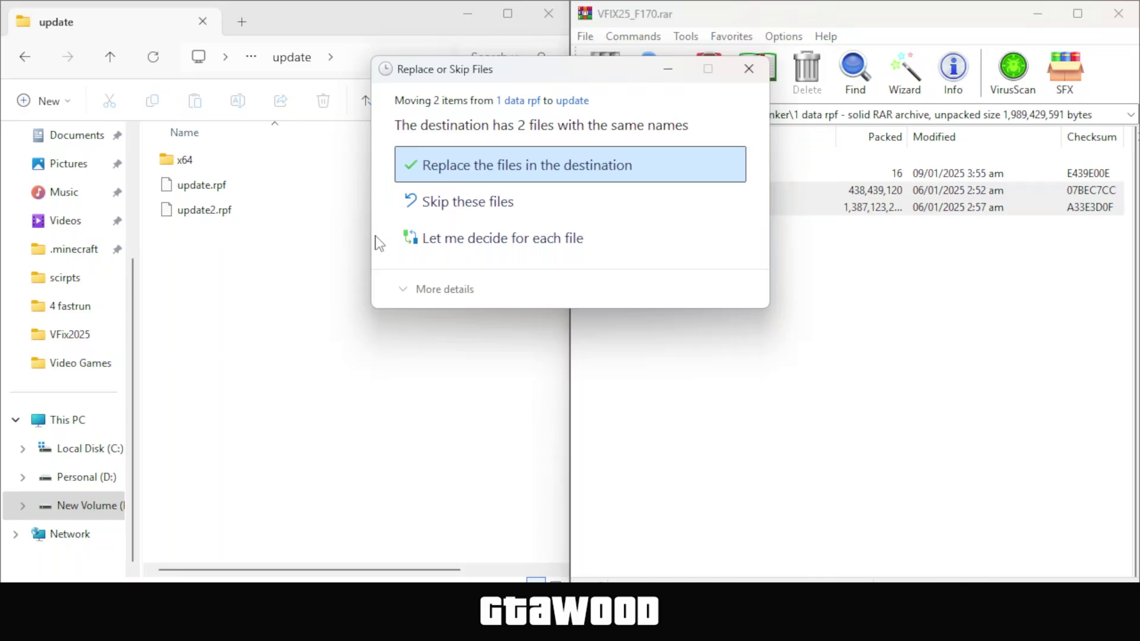
pyautogui.click(484, 167)
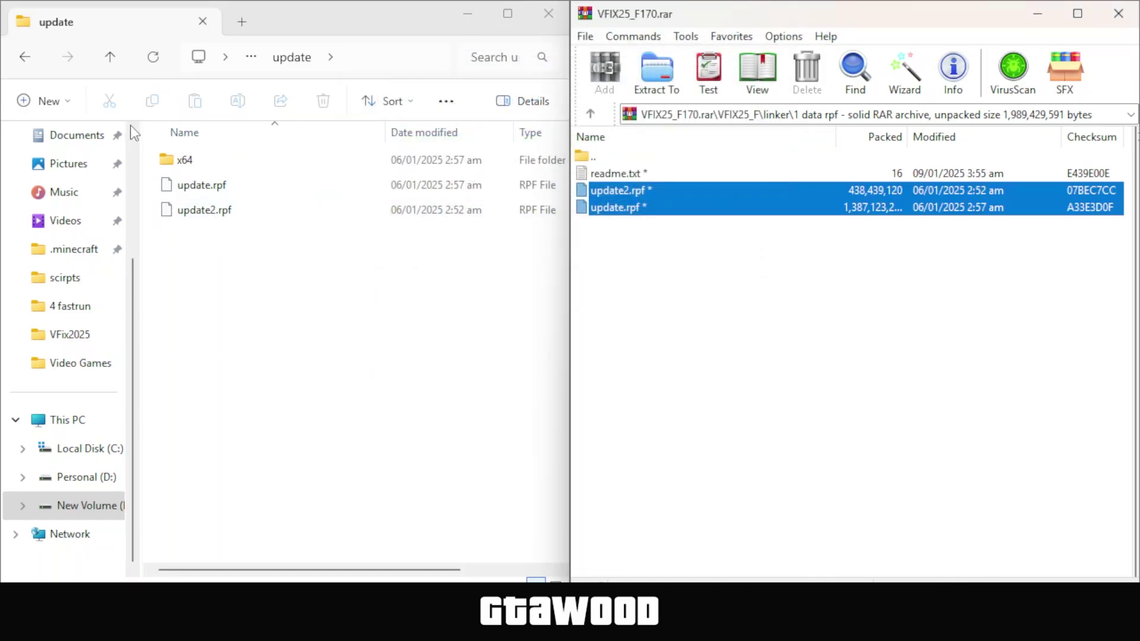
pyautogui.click(110, 58)
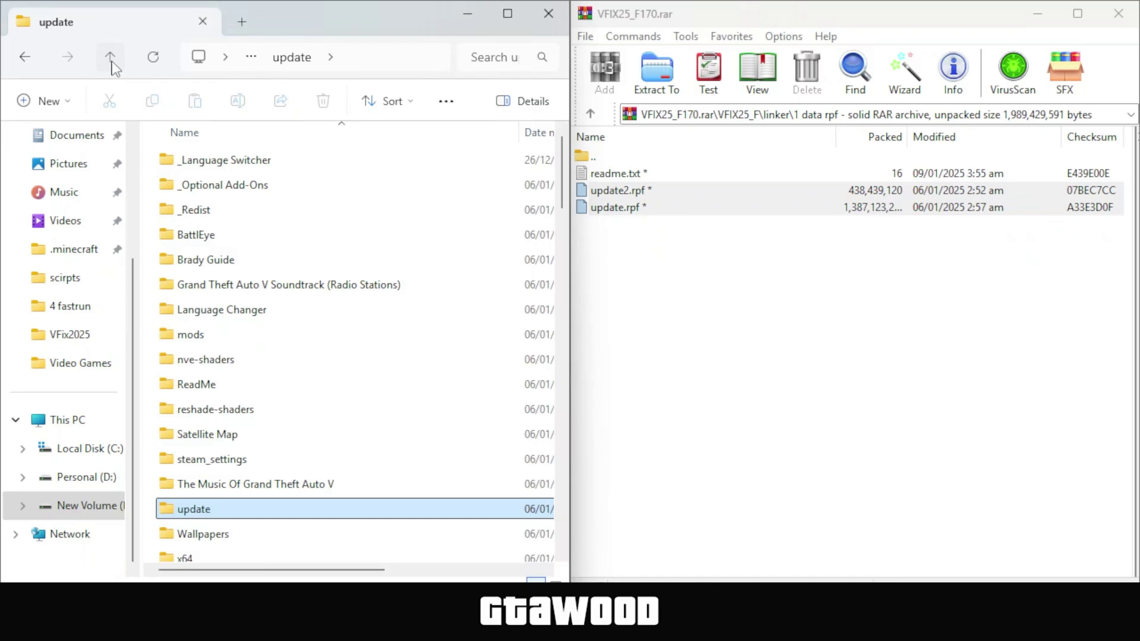
# Send a PlayGTAV.exe shortcut to the desktop, then minimize Explorer to reveal the desktop
pyautogui.click(110, 57)
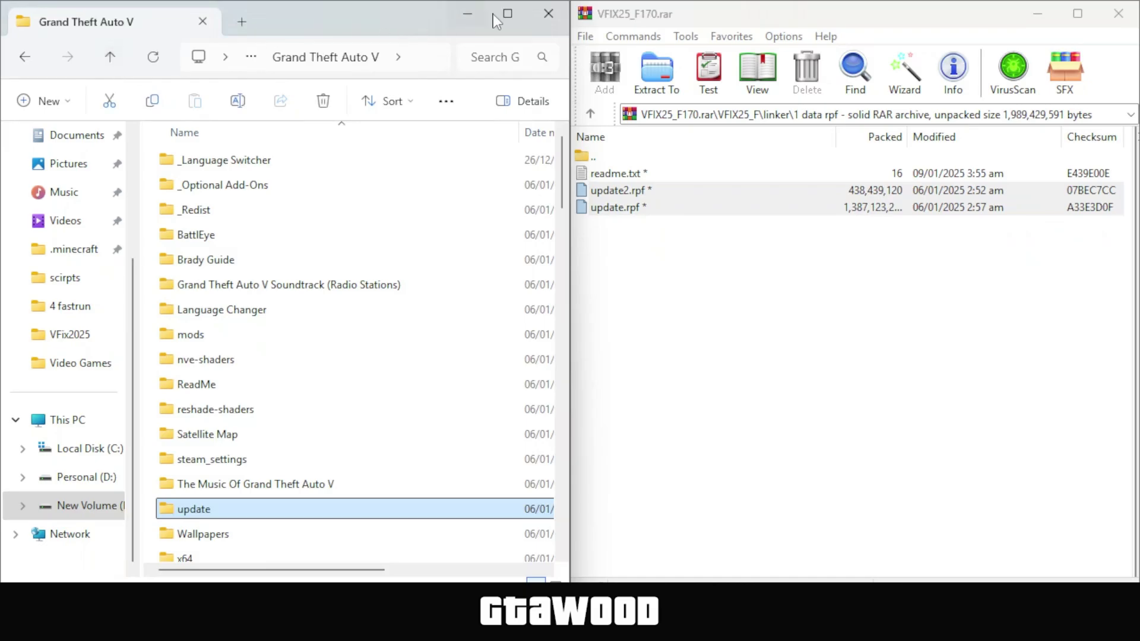
pyautogui.click(508, 13)
pyautogui.moveTo(1134, 184); pyautogui.dragTo(1135, 401)
pyautogui.click(165, 310)
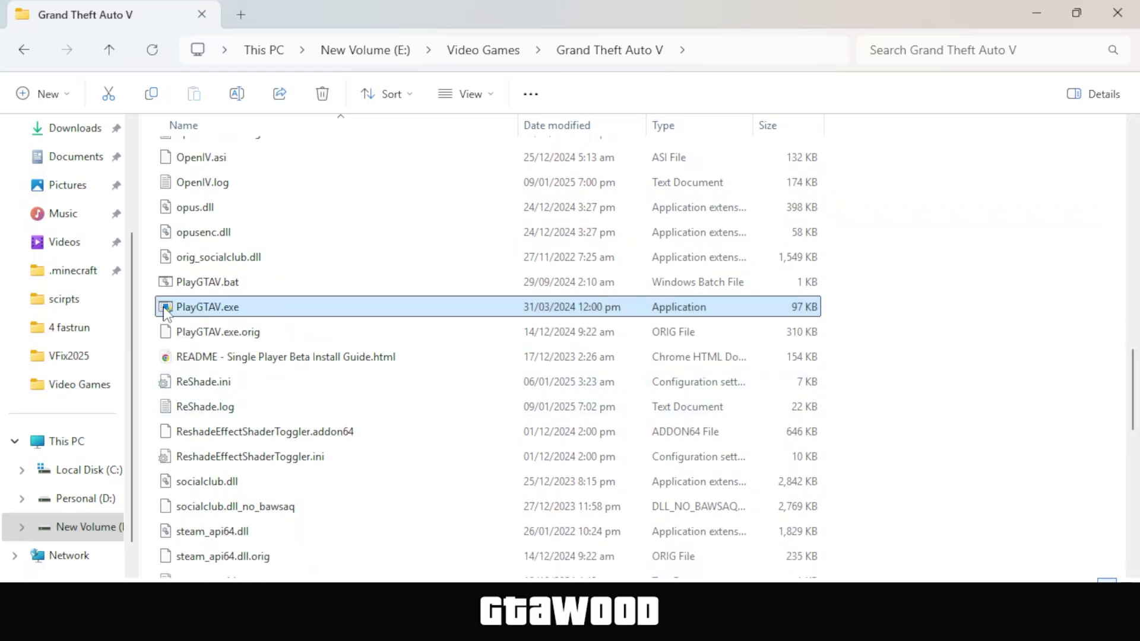
pyautogui.rightClick(165, 310)
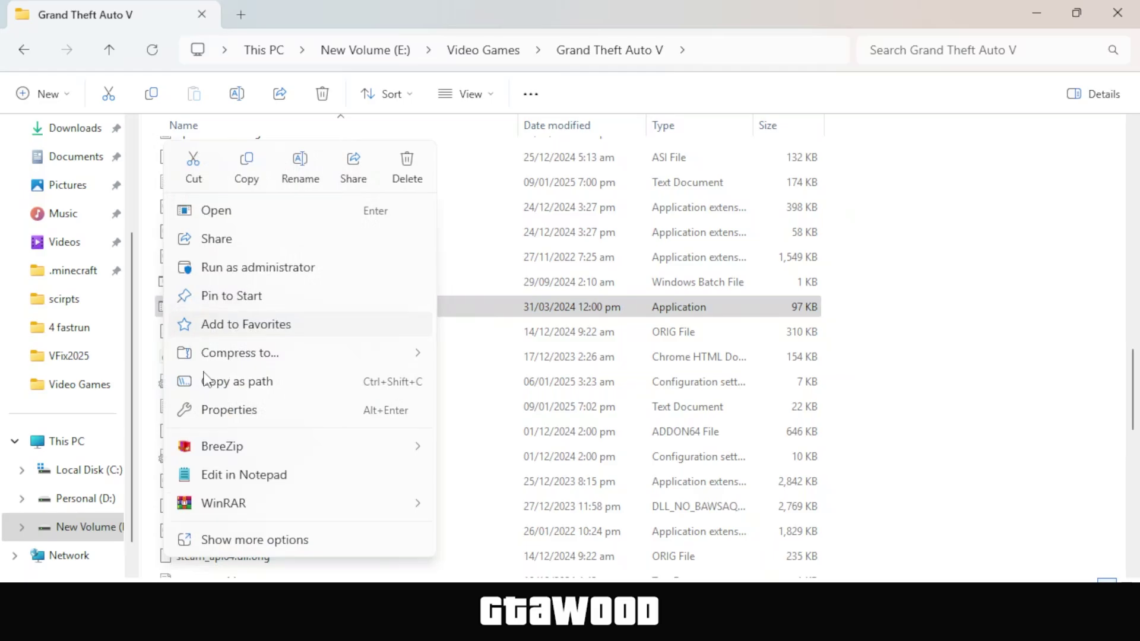
pyautogui.click(227, 545)
pyautogui.moveTo(252, 457)
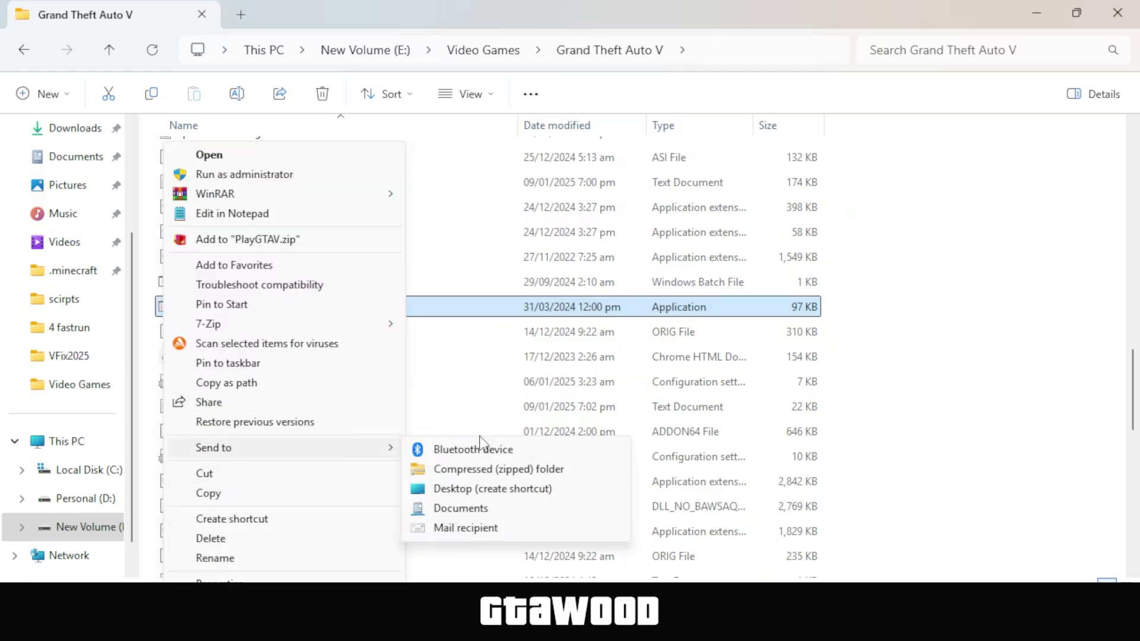
pyautogui.click(473, 491)
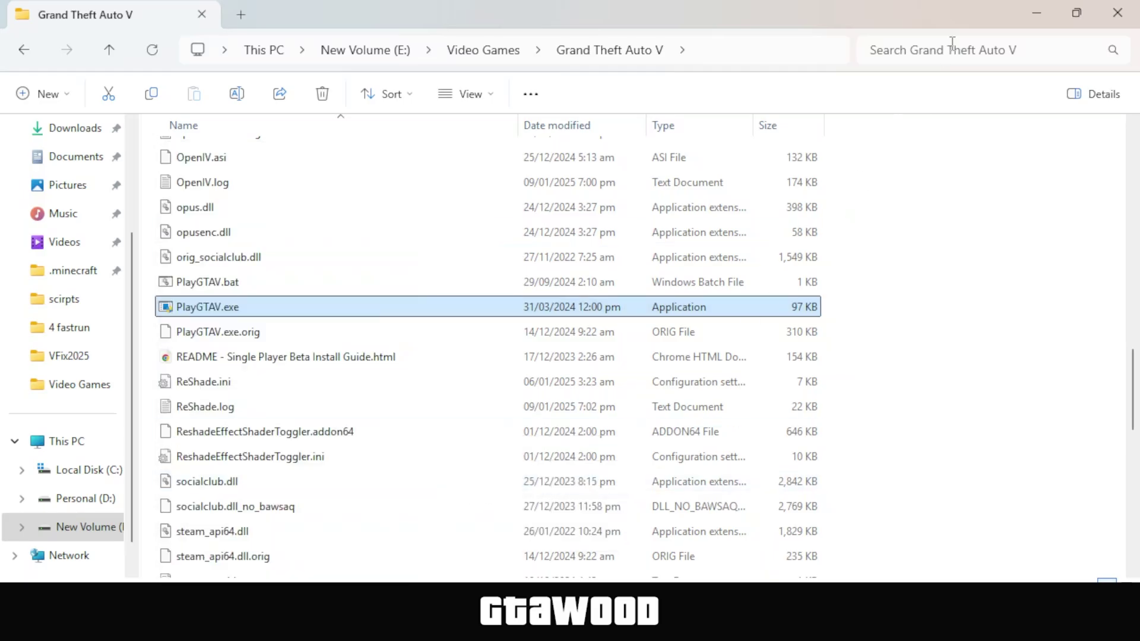
pyautogui.click(1042, 15)
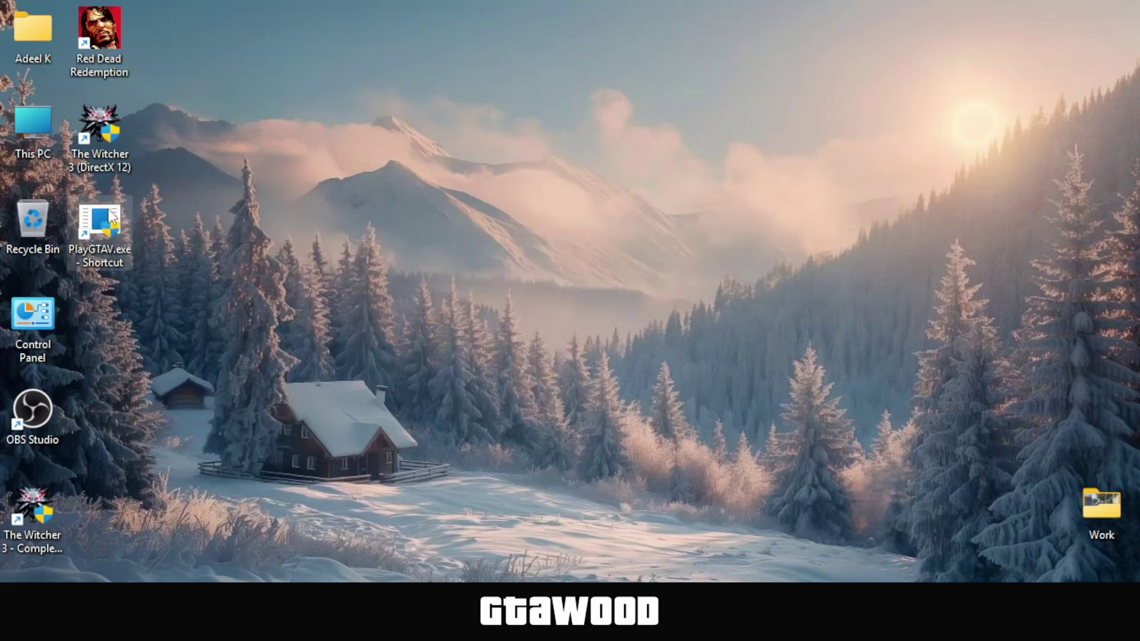
# Append -nobattleye to the PlayGTAV.exe shortcut's Target in Properties, apply and close
pyautogui.rightClick(99, 229)
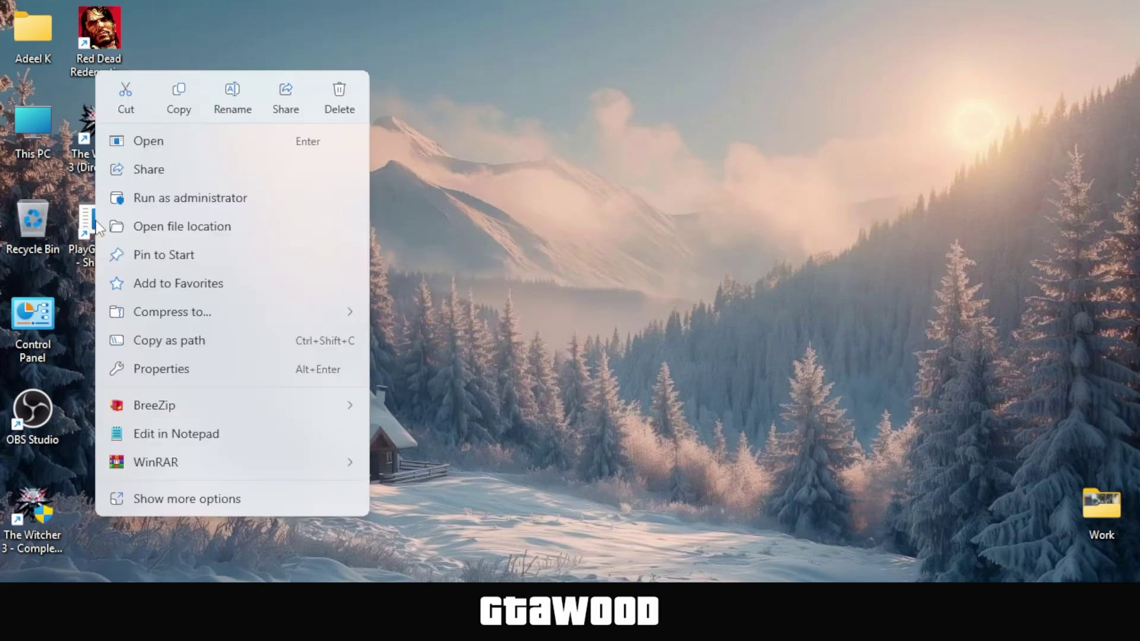
pyautogui.click(162, 371)
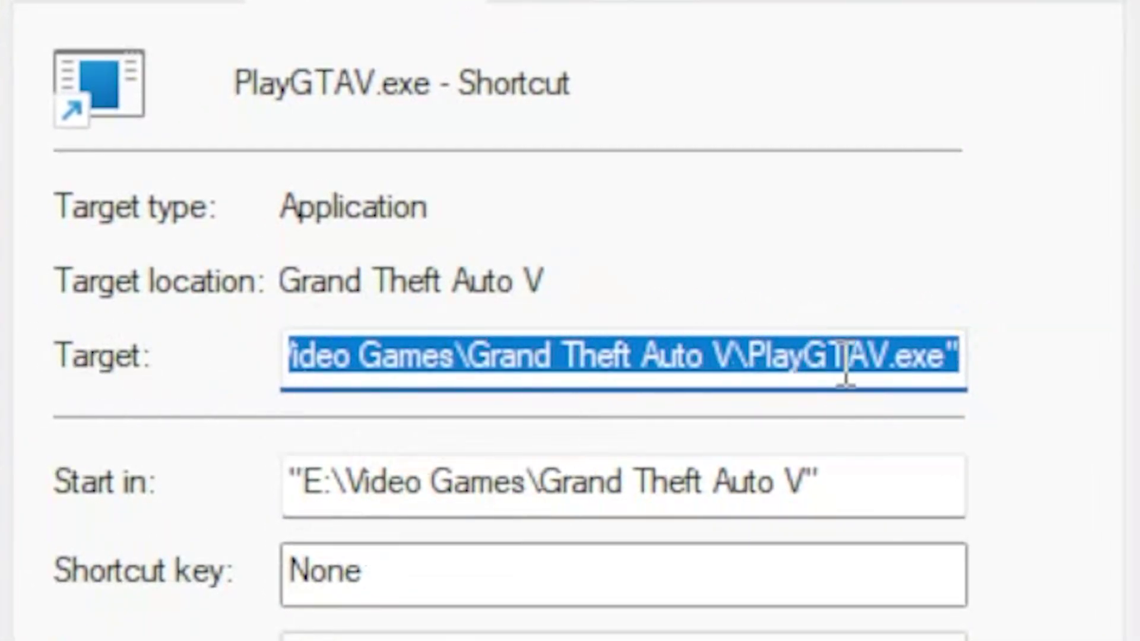
pyautogui.click(968, 354)
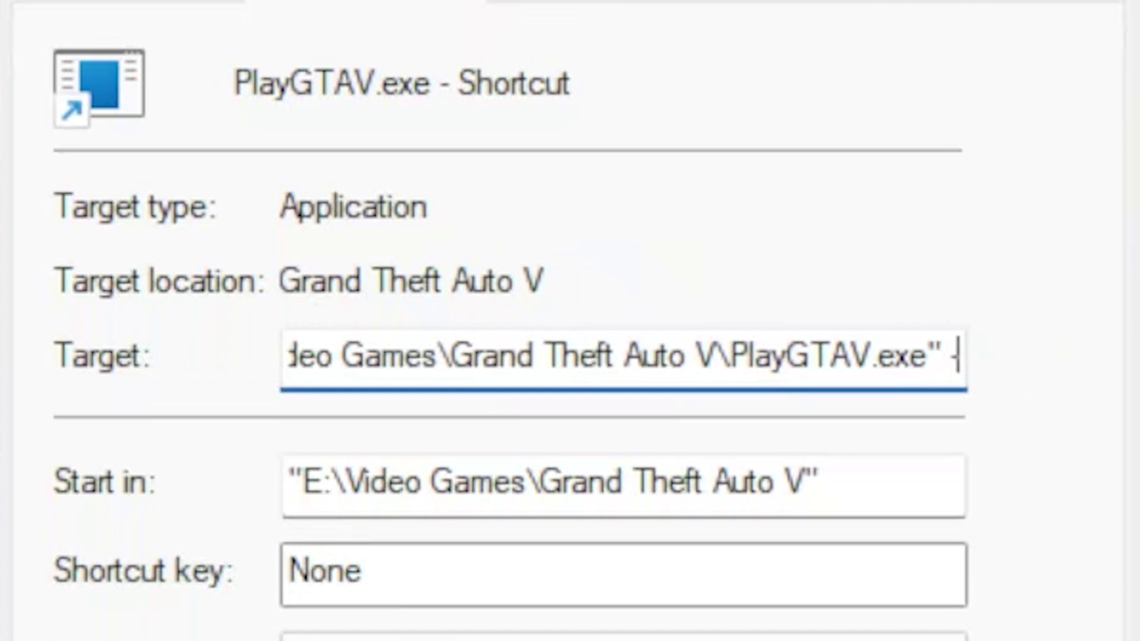
pyautogui.write('-nobattl')
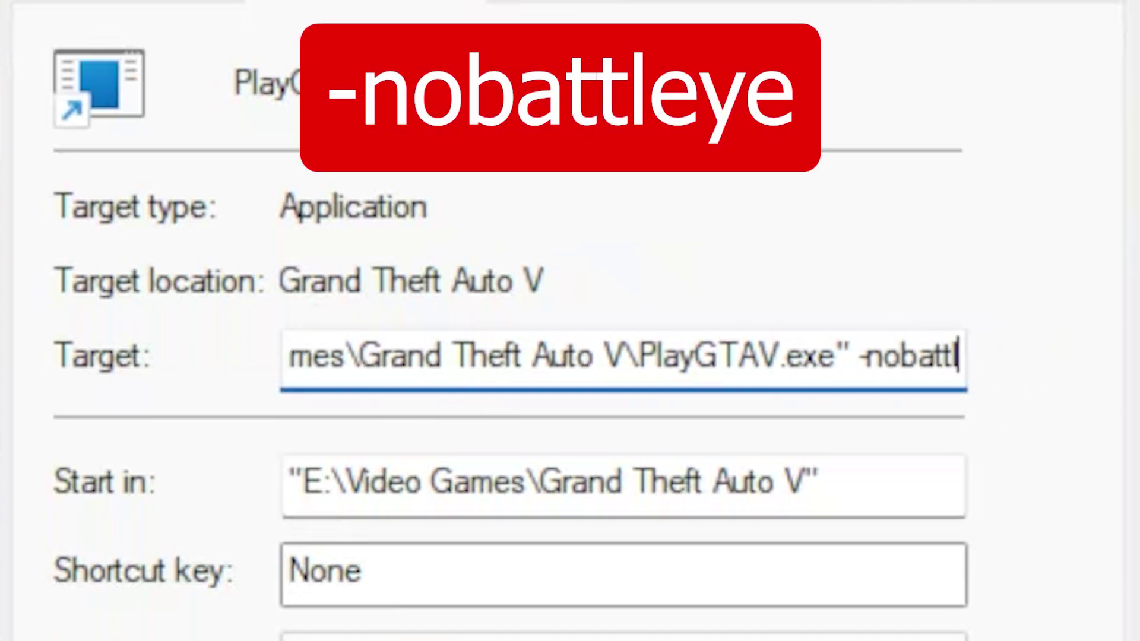
pyautogui.write('eye')
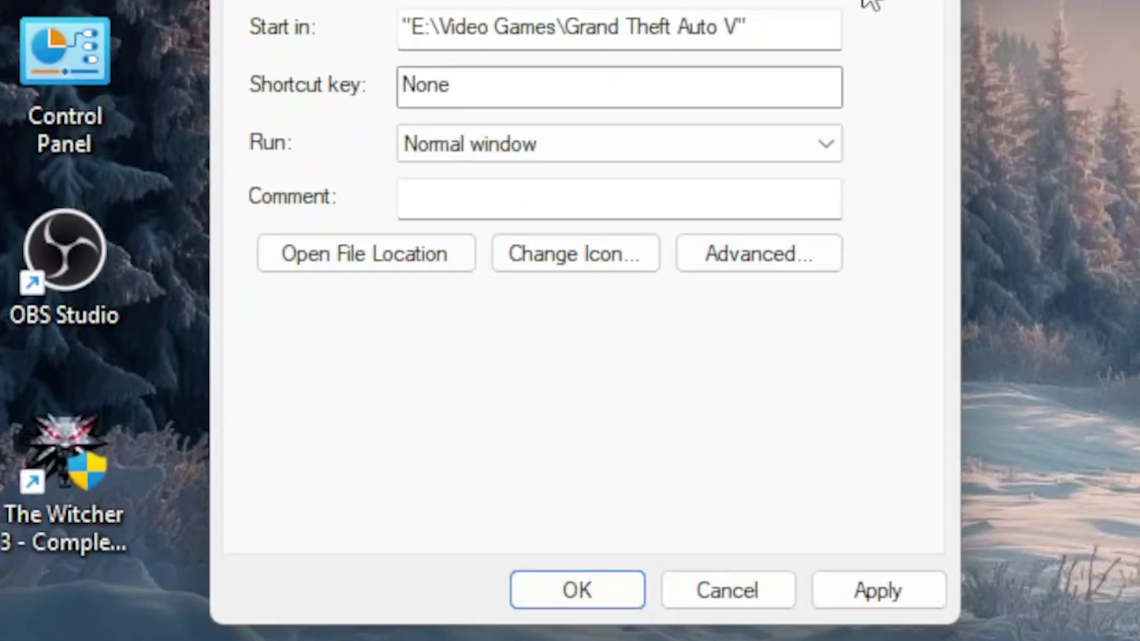
pyautogui.click(861, 601)
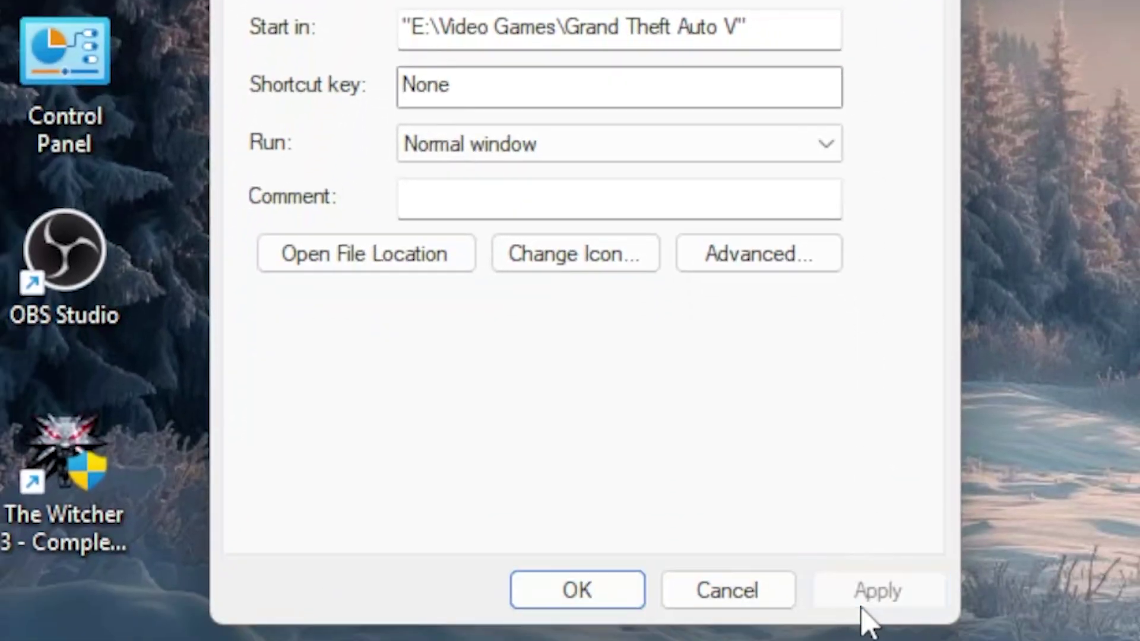
pyautogui.click(561, 582)
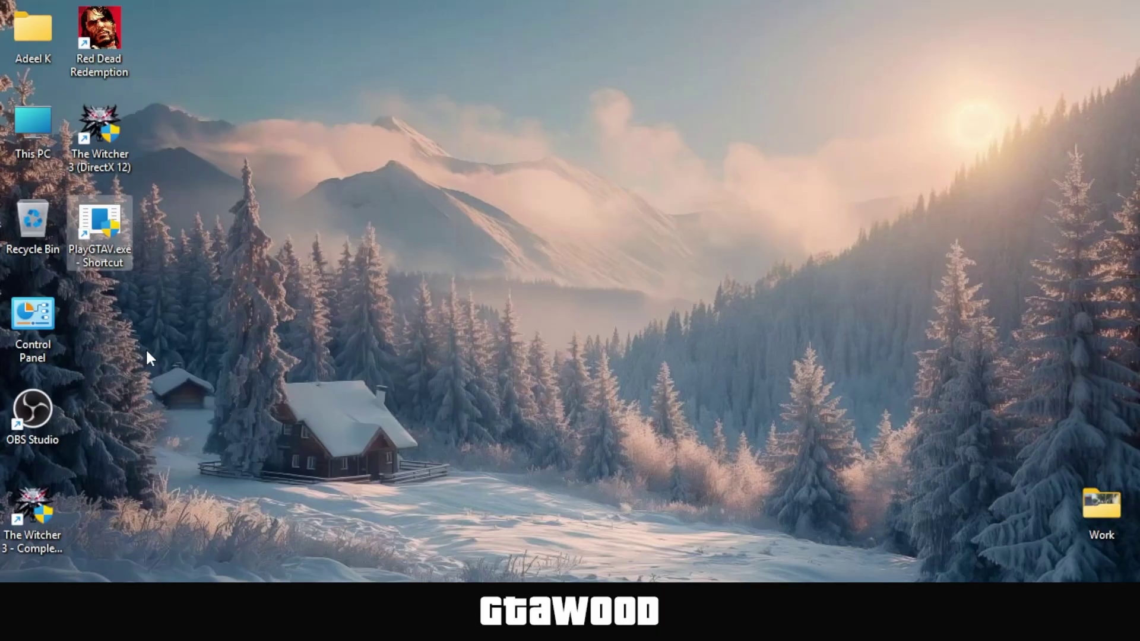
# Bring up the context menu of the PlayGTAV.exe desktop shortcut to launch the game
pyautogui.rightClick(102, 227)
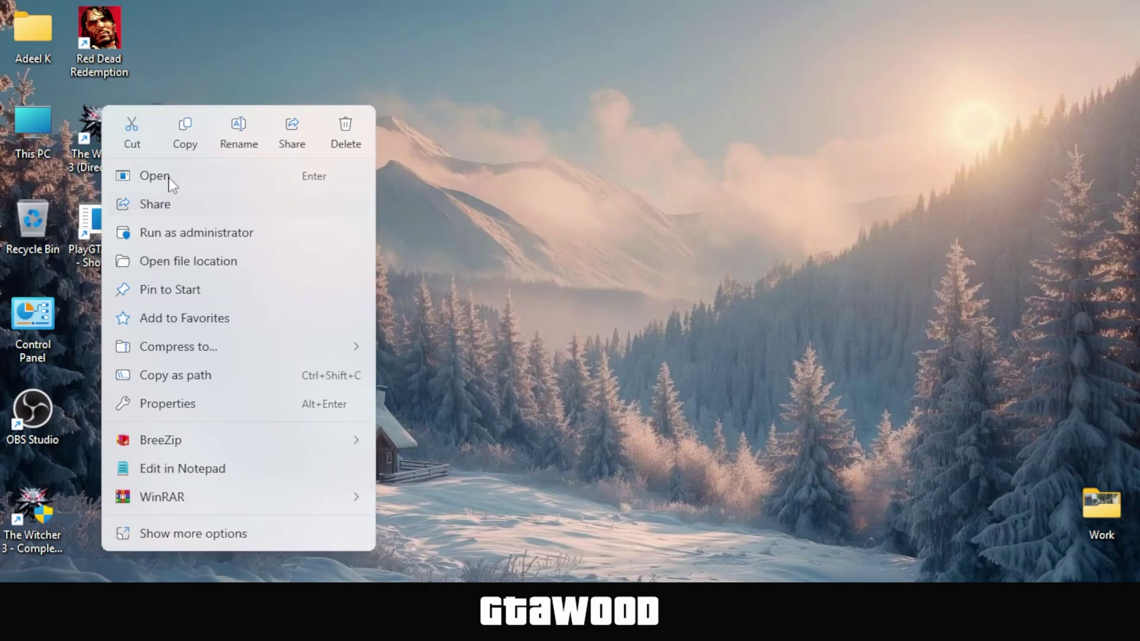